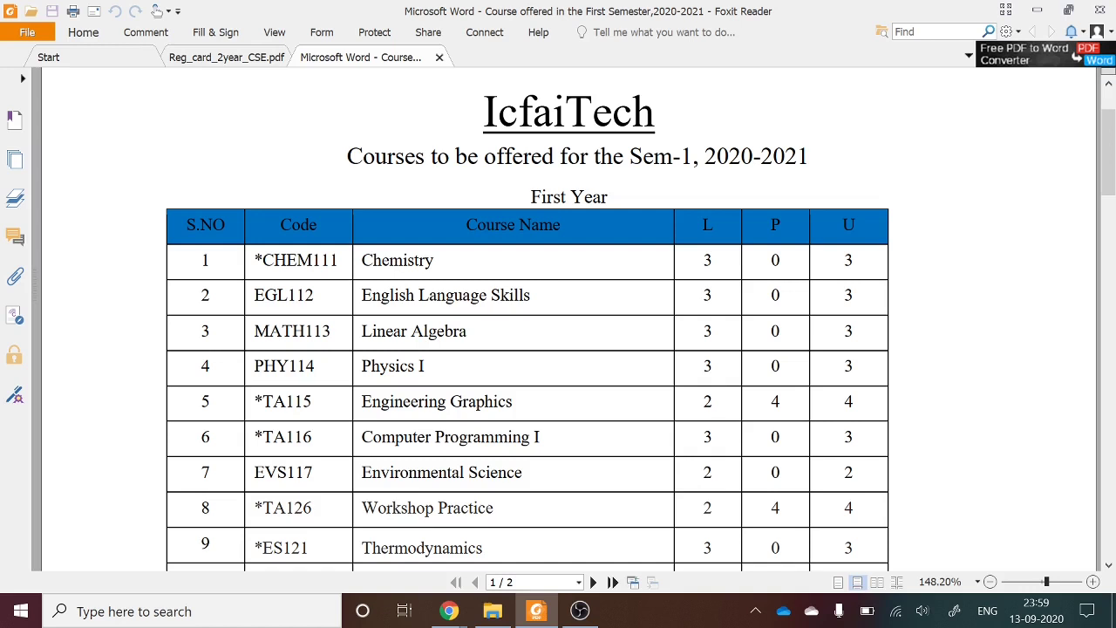
Step: Highlight CHEM111, English Language Skills, Linear Algebra and Environmental Science in the course-list PDF
{"action": "scroll", "coordinate": [363, 324], "scroll_direction": "down", "scroll_amount": 1}
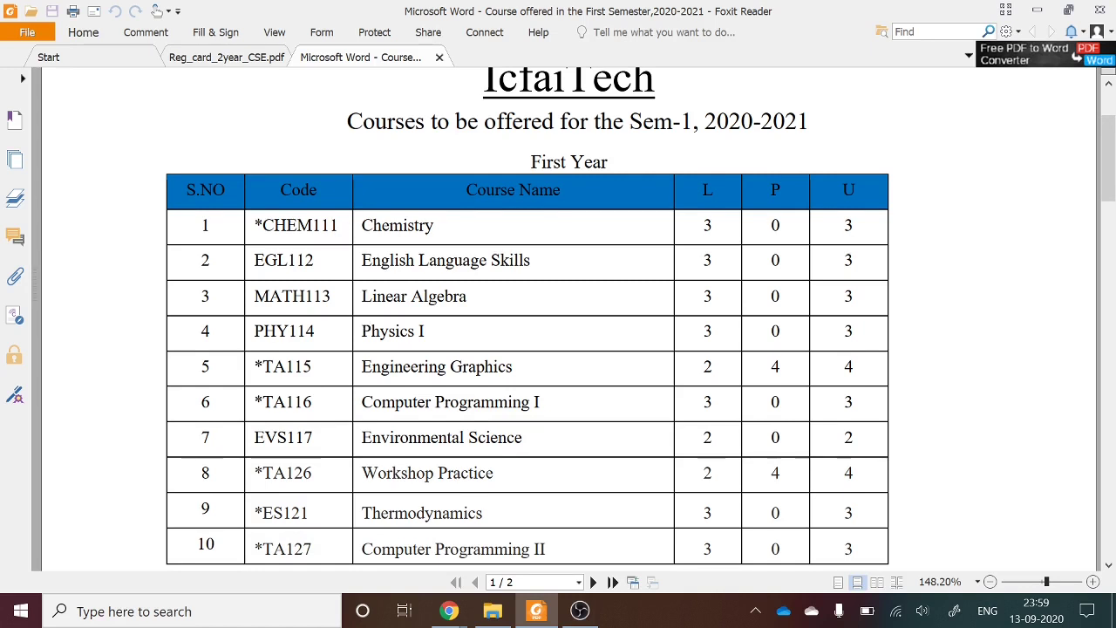
{"action": "left_click_drag", "start_coordinate": [296, 225], "coordinate": [415, 225]}
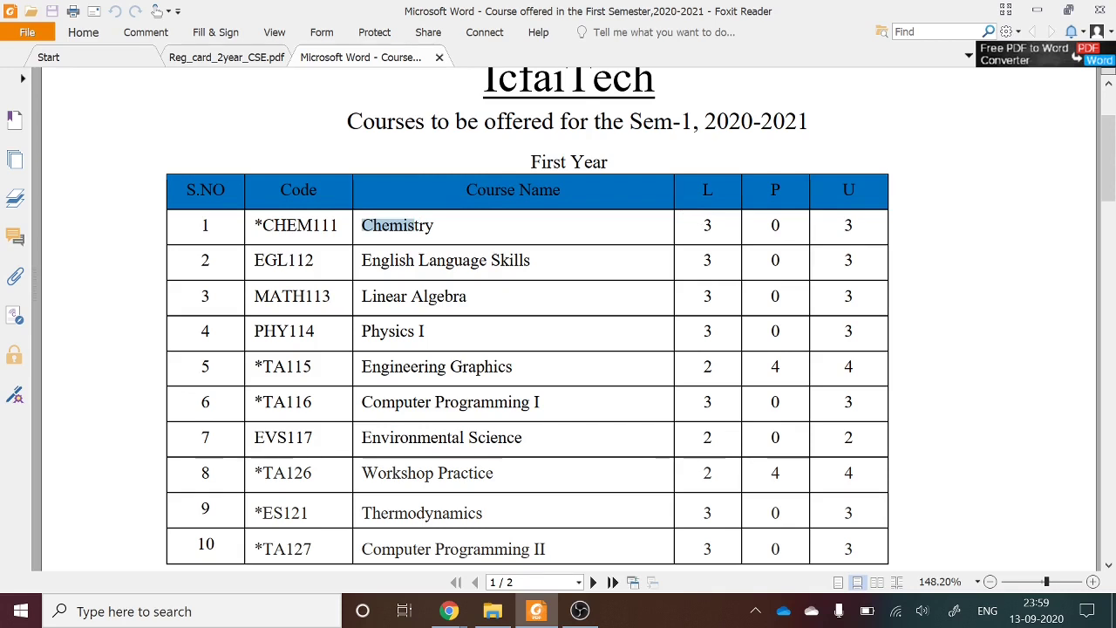
{"action": "left_click", "coordinate": [706, 225]}
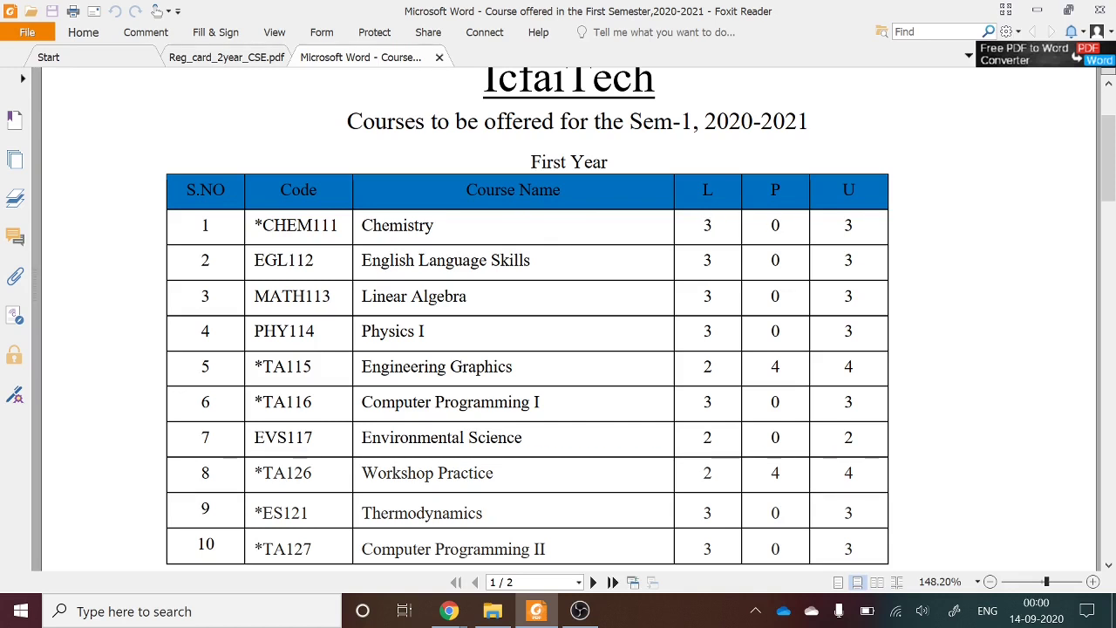
{"action": "scroll", "coordinate": [485, 334], "scroll_direction": "down", "scroll_amount": 1}
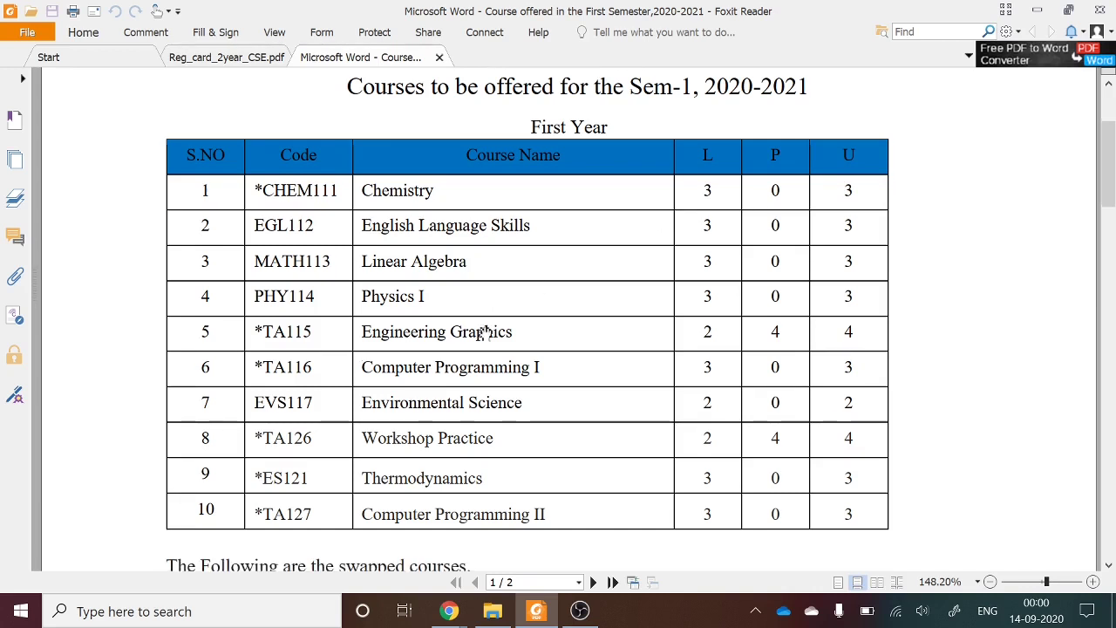
{"action": "scroll", "coordinate": [485, 333], "scroll_direction": "up", "scroll_amount": 1}
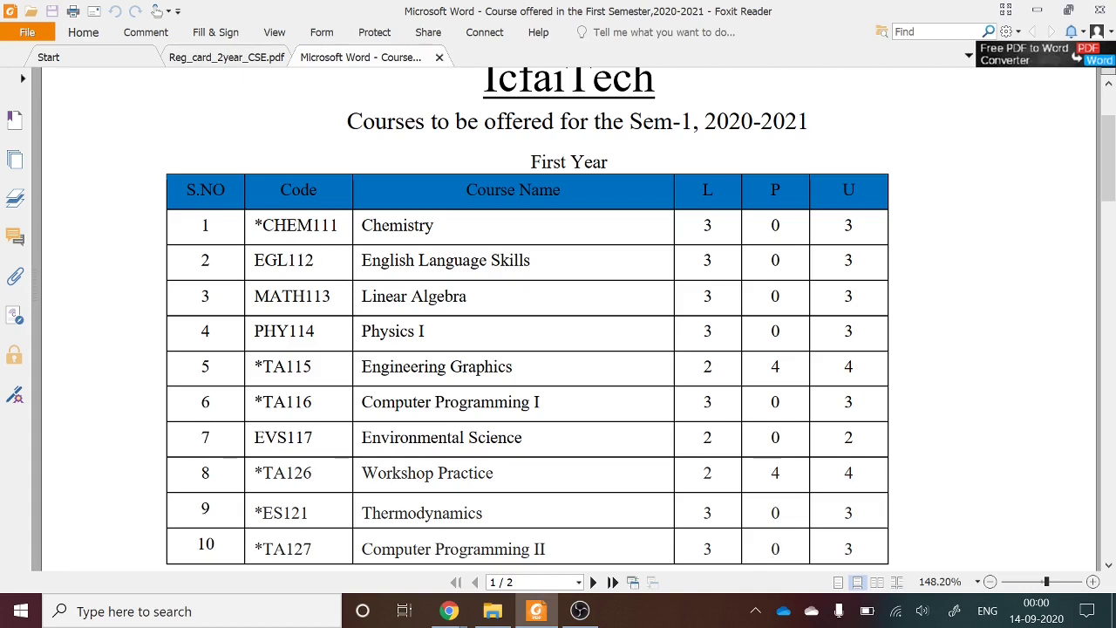
{"action": "left_click_drag", "start_coordinate": [394, 260], "coordinate": [530, 259]}
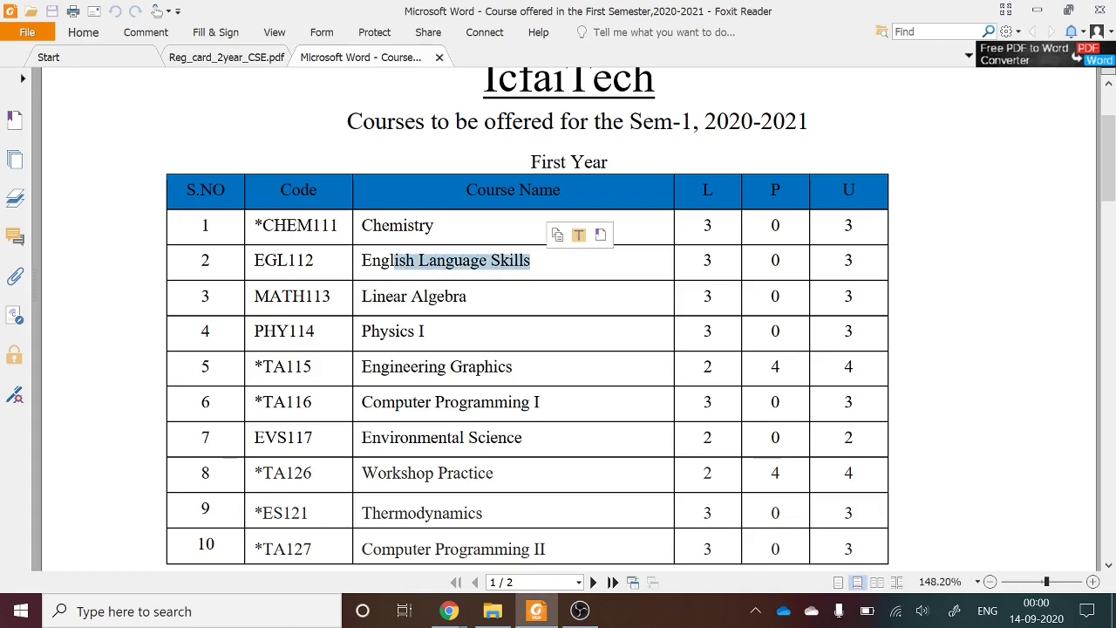
{"action": "left_click", "coordinate": [530, 260]}
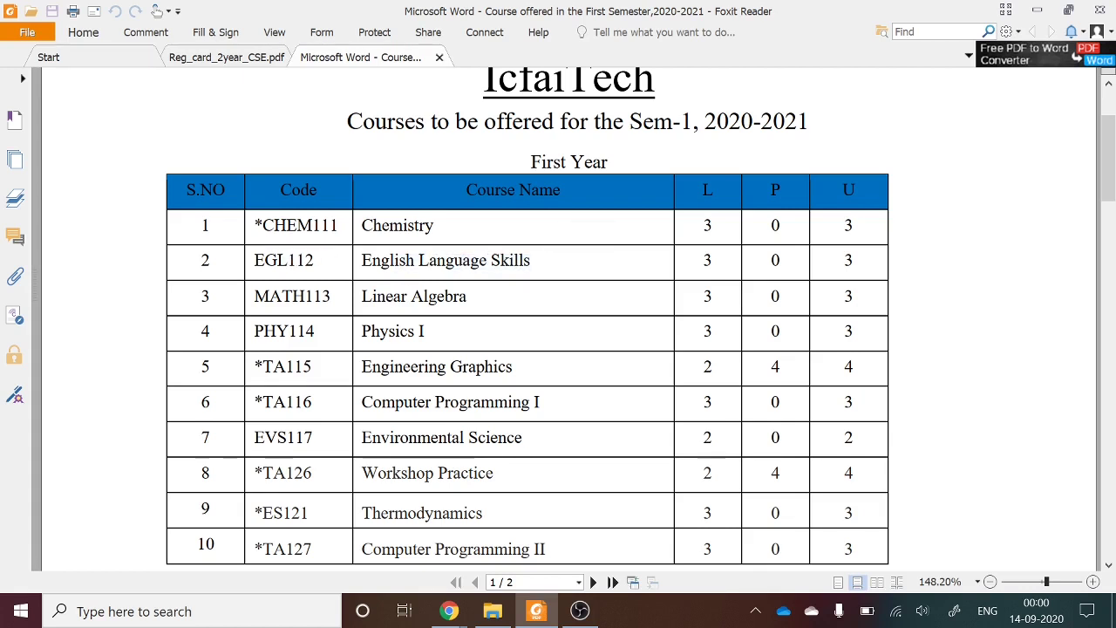
{"action": "left_click_drag", "start_coordinate": [385, 296], "coordinate": [422, 297]}
{"action": "left_click_drag", "start_coordinate": [381, 437], "coordinate": [435, 444]}
{"action": "left_click", "coordinate": [436, 444]}
{"action": "scroll", "coordinate": [527, 313], "scroll_direction": "down", "scroll_amount": 2}
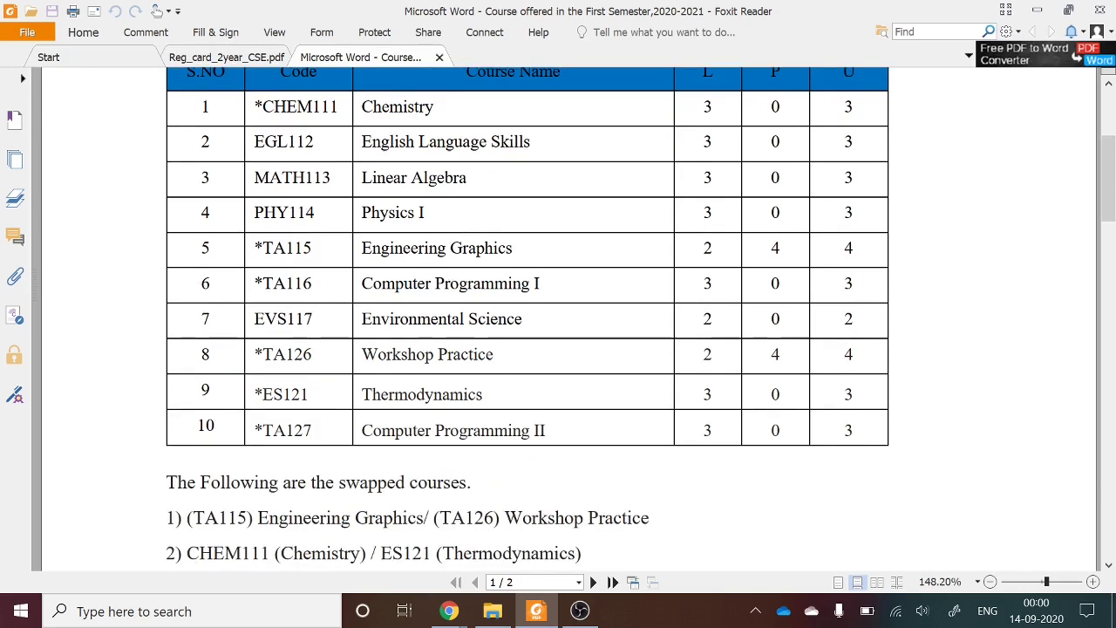
{"action": "scroll", "coordinate": [392, 383], "scroll_direction": "down", "scroll_amount": 1}
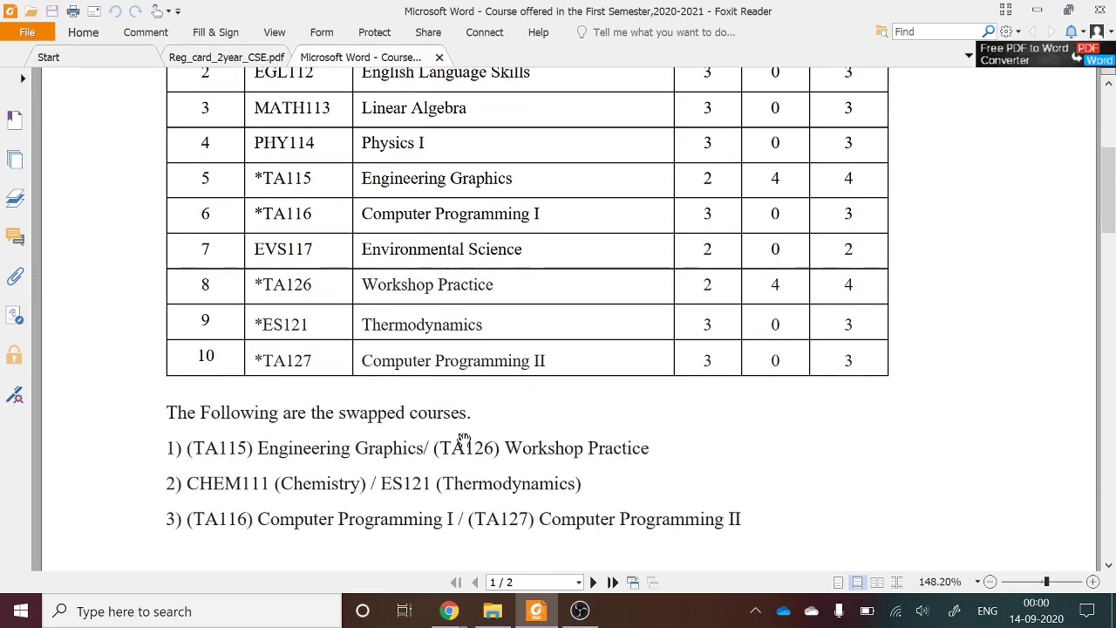
{"action": "scroll", "coordinate": [462, 439], "scroll_direction": "up", "scroll_amount": 2}
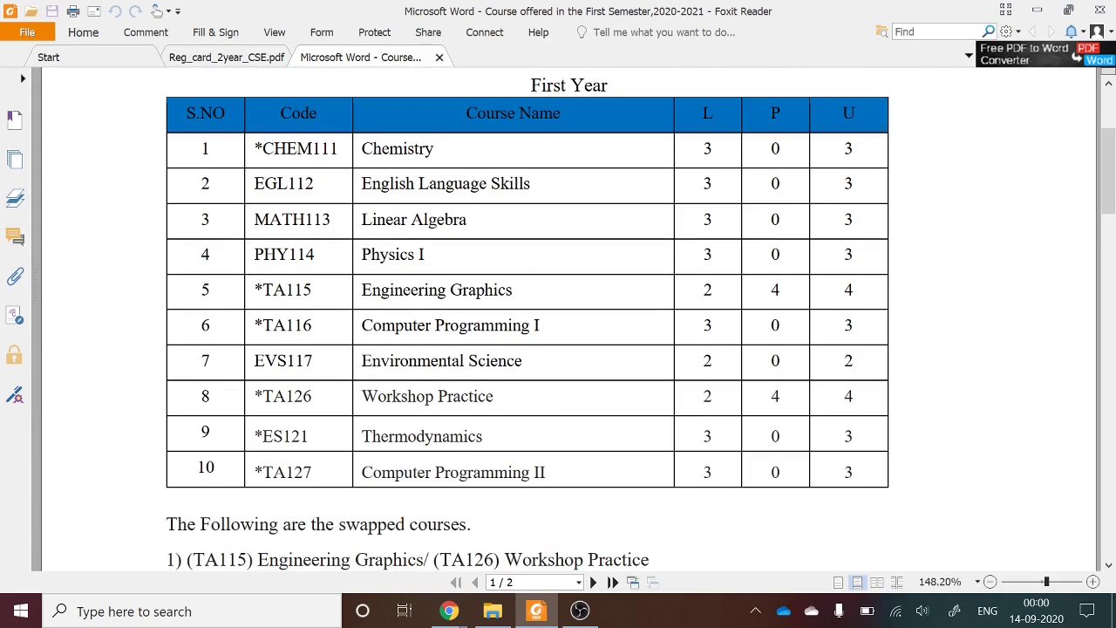
{"action": "scroll", "coordinate": [431, 403], "scroll_direction": "down", "scroll_amount": 1}
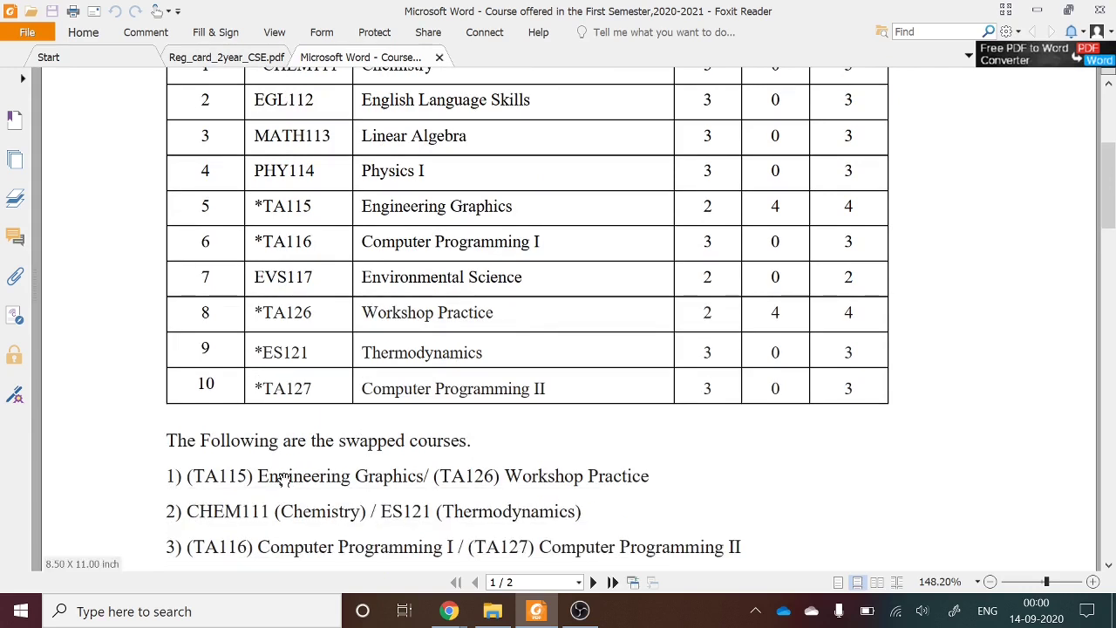
Step: Mark the Engineering Graphics / Workshop swap and the CHEM111 Chemistry entry in the swap lines
{"action": "left_click_drag", "start_coordinate": [288, 476], "coordinate": [350, 476]}
{"action": "left_click_drag", "start_coordinate": [521, 476], "coordinate": [564, 476]}
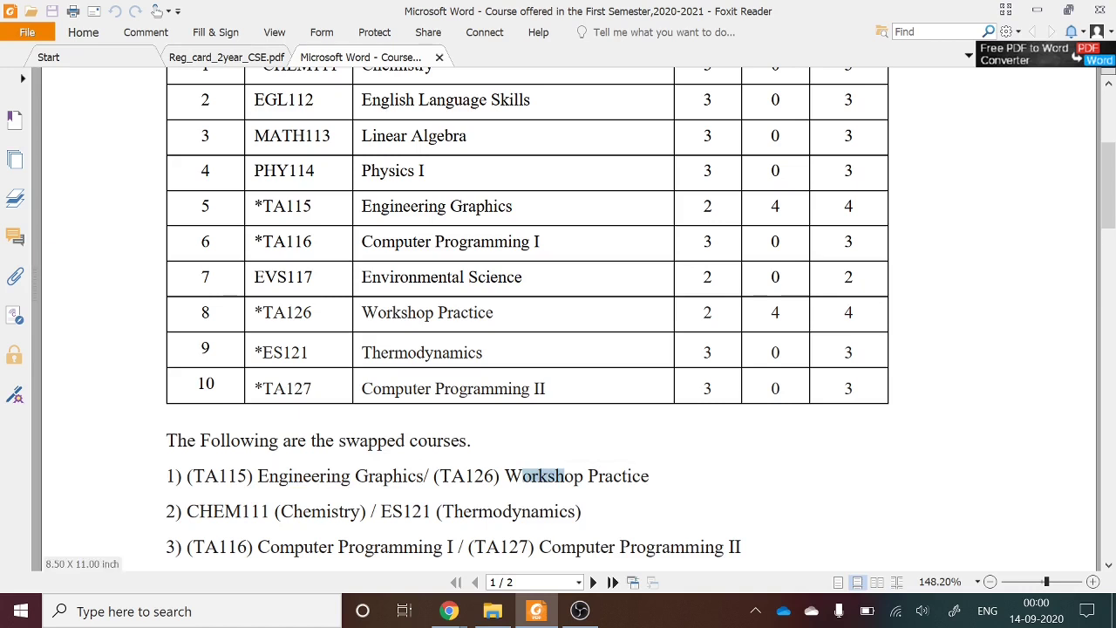
{"action": "left_click_drag", "start_coordinate": [258, 476], "coordinate": [423, 476]}
{"action": "left_click", "coordinate": [325, 479]}
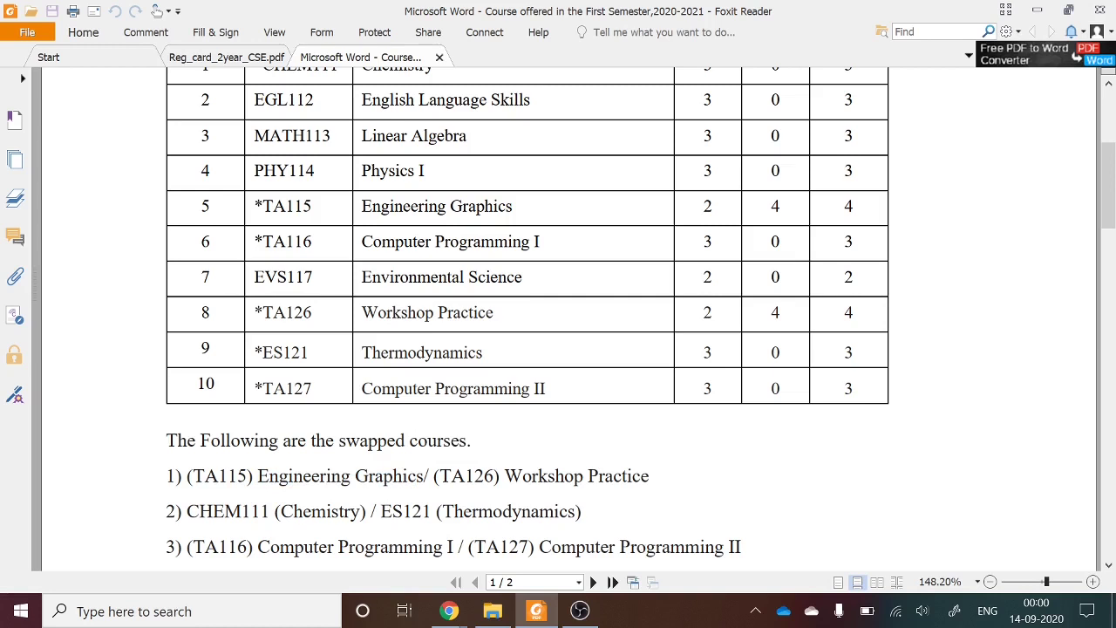
{"action": "double_click", "coordinate": [571, 476]}
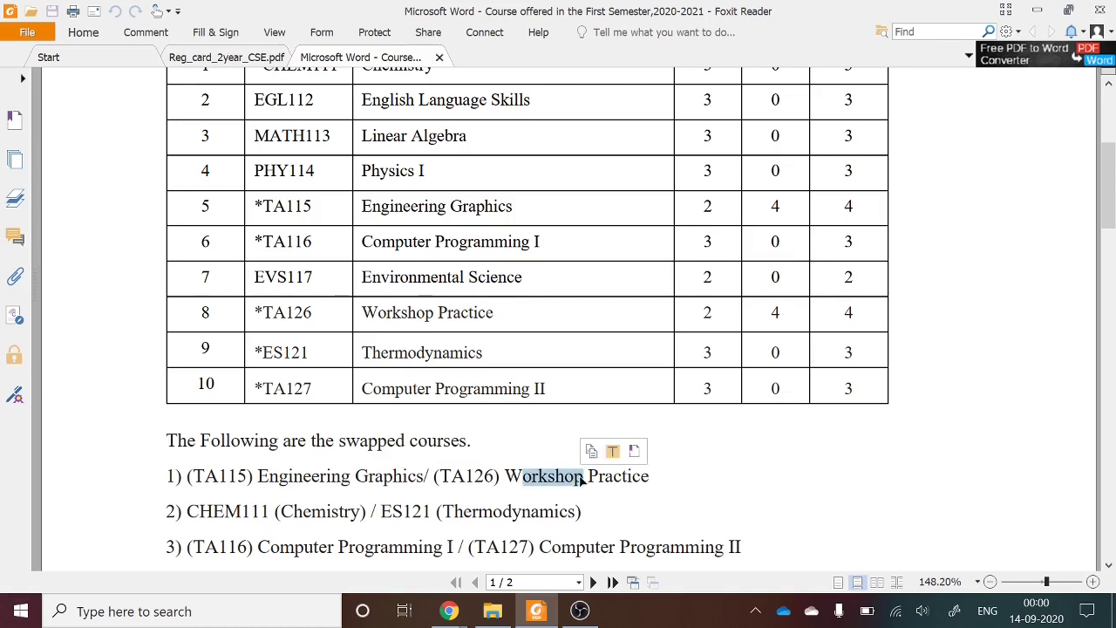
{"action": "left_click", "coordinate": [575, 476]}
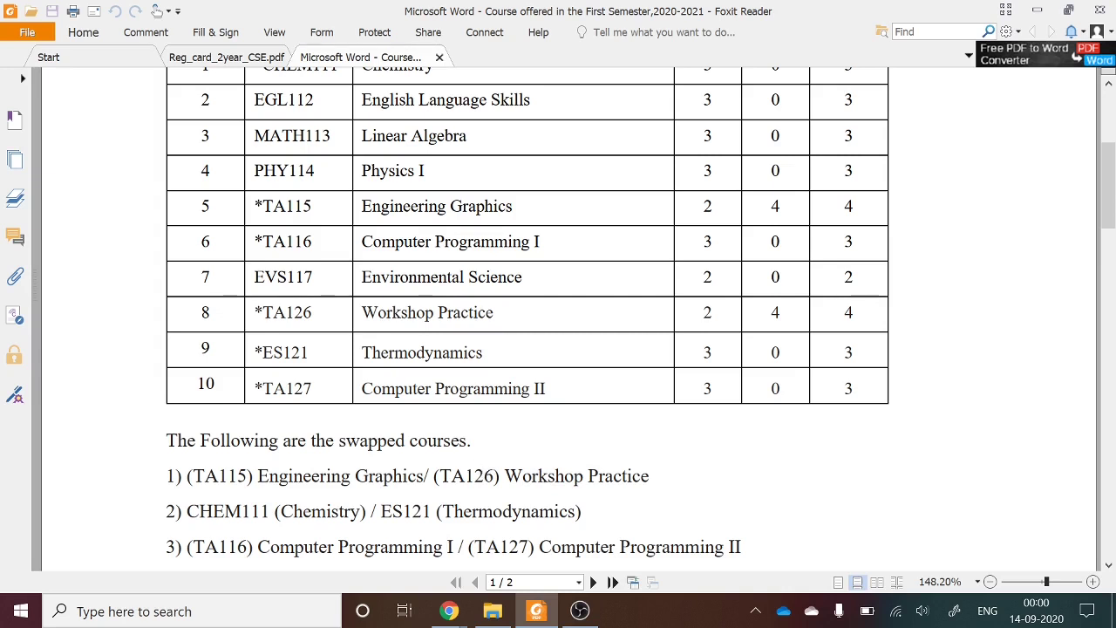
{"action": "left_click_drag", "start_coordinate": [294, 476], "coordinate": [374, 476]}
{"action": "left_click", "coordinate": [373, 476]}
{"action": "left_click_drag", "start_coordinate": [505, 476], "coordinate": [565, 476]}
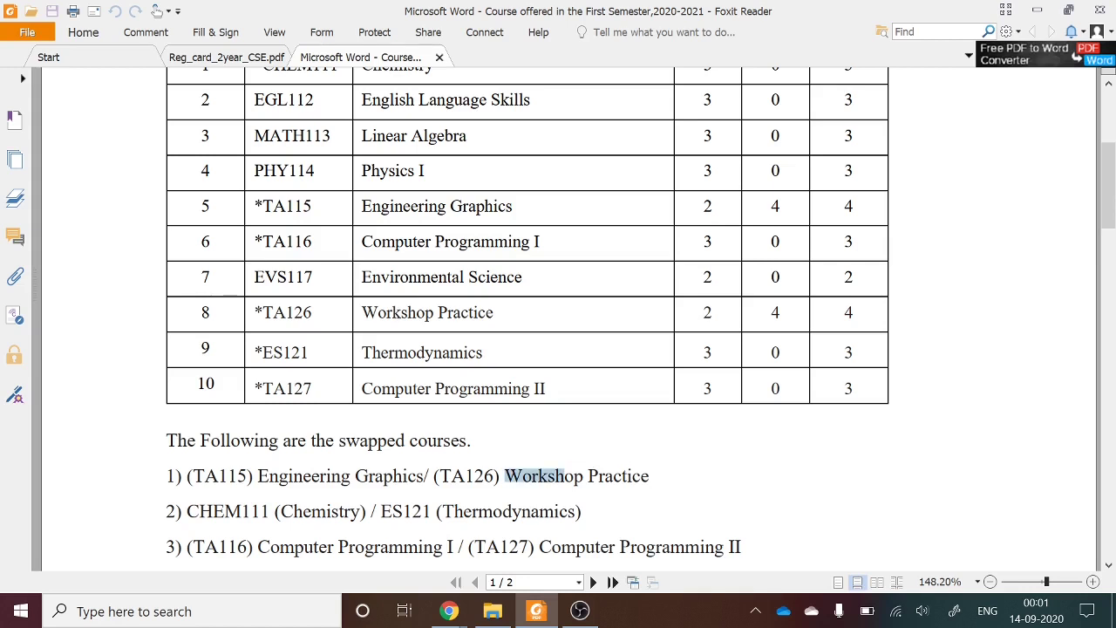
{"action": "left_click_drag", "start_coordinate": [317, 476], "coordinate": [403, 476]}
{"action": "left_click", "coordinate": [403, 476]}
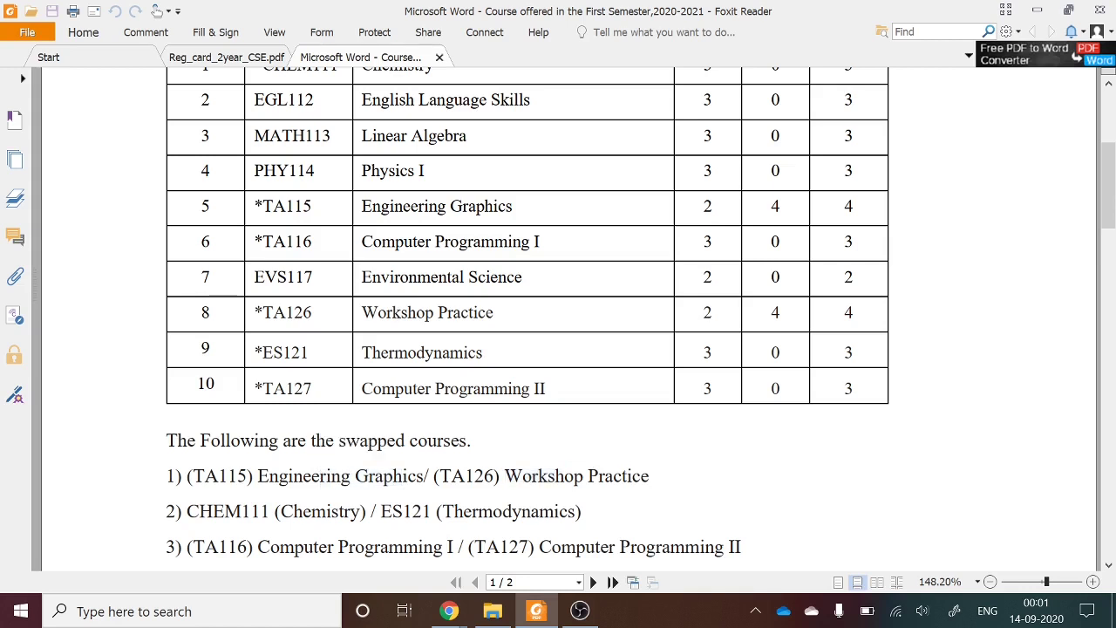
{"action": "left_click_drag", "start_coordinate": [241, 511], "coordinate": [376, 511]}
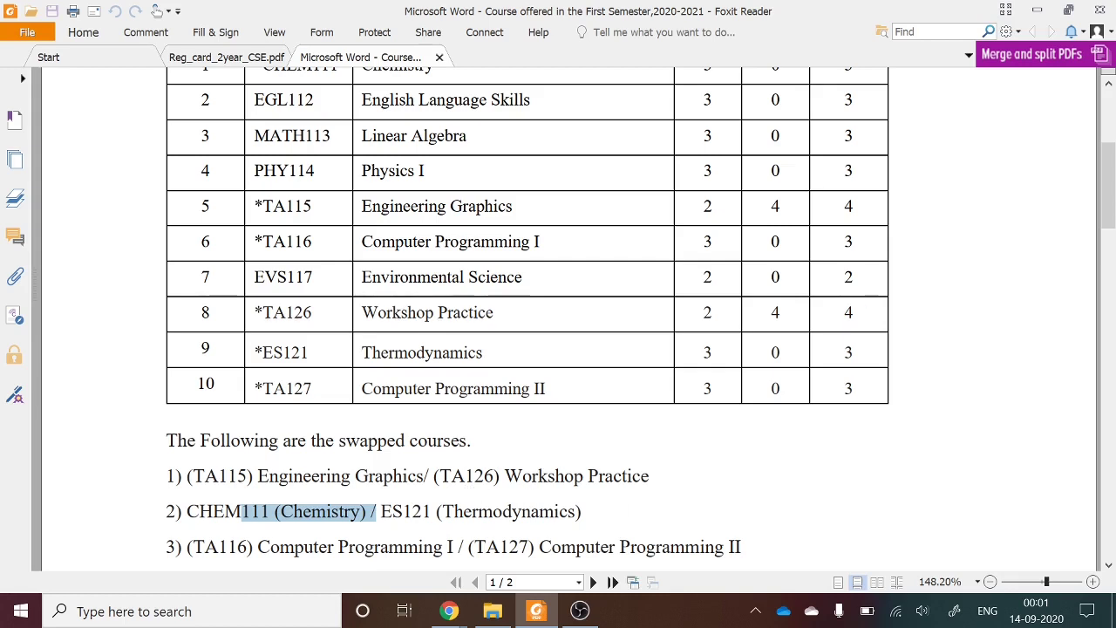
Step: Recheck English Language Skills, Linear Algebra, Physics I, Environmental Science and the Chemistry/Thermodynamics swap
{"action": "scroll", "coordinate": [418, 353], "scroll_direction": "up", "scroll_amount": 3}
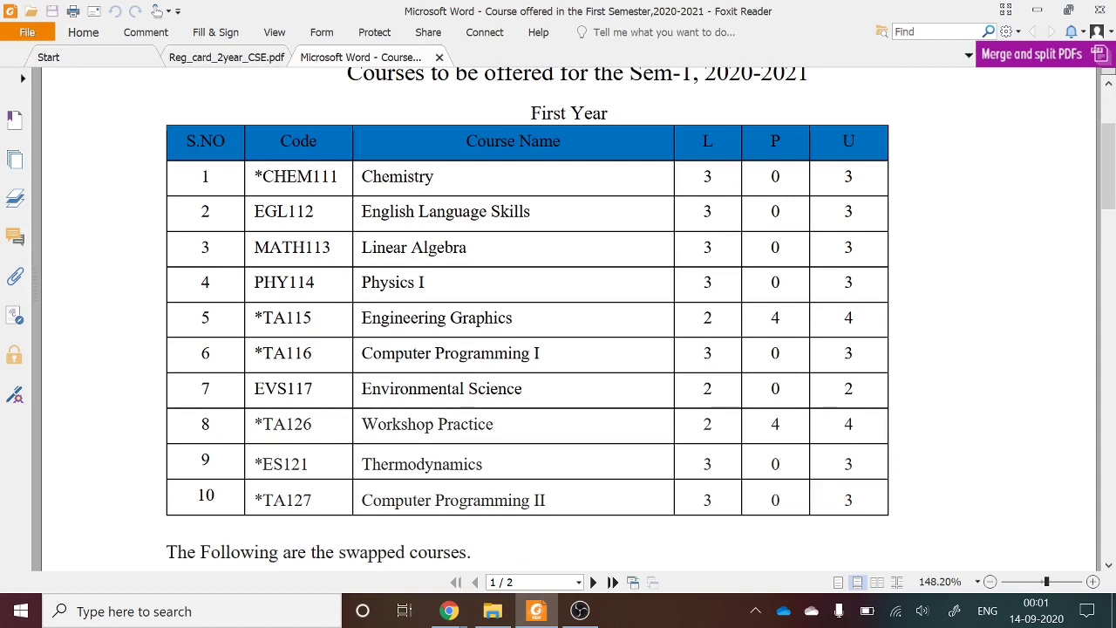
{"action": "left_click_drag", "start_coordinate": [371, 216], "coordinate": [514, 228]}
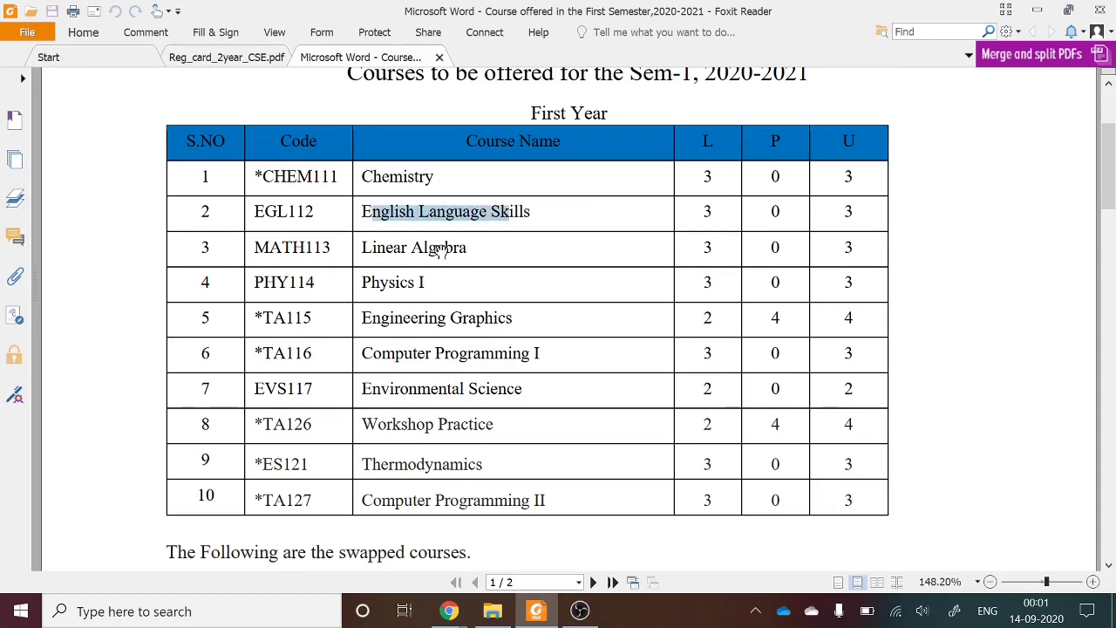
{"action": "left_click_drag", "start_coordinate": [371, 247], "coordinate": [429, 247]}
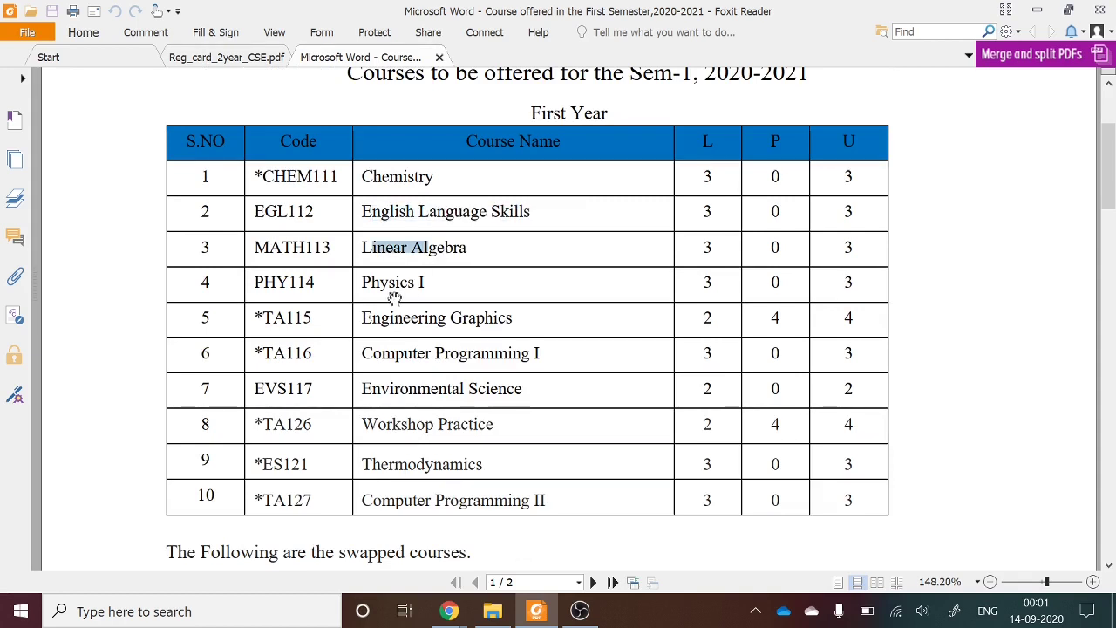
{"action": "left_click_drag", "start_coordinate": [380, 284], "coordinate": [394, 283]}
{"action": "left_click_drag", "start_coordinate": [373, 388], "coordinate": [523, 393]}
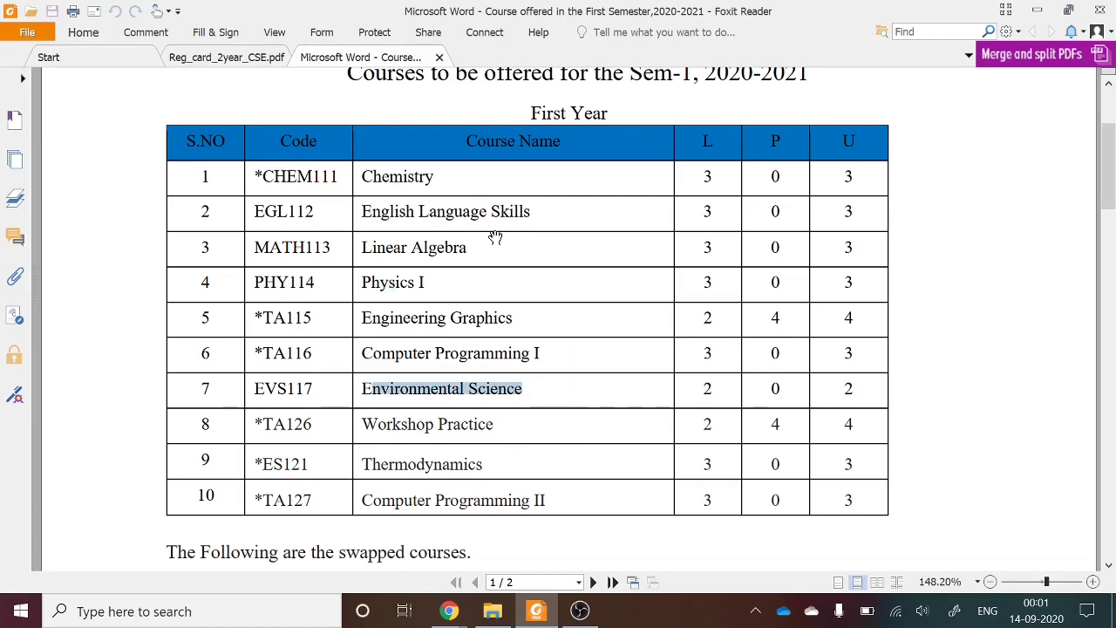
{"action": "scroll", "coordinate": [374, 392], "scroll_direction": "down", "scroll_amount": 2}
{"action": "scroll", "coordinate": [367, 441], "scroll_direction": "down", "scroll_amount": 3}
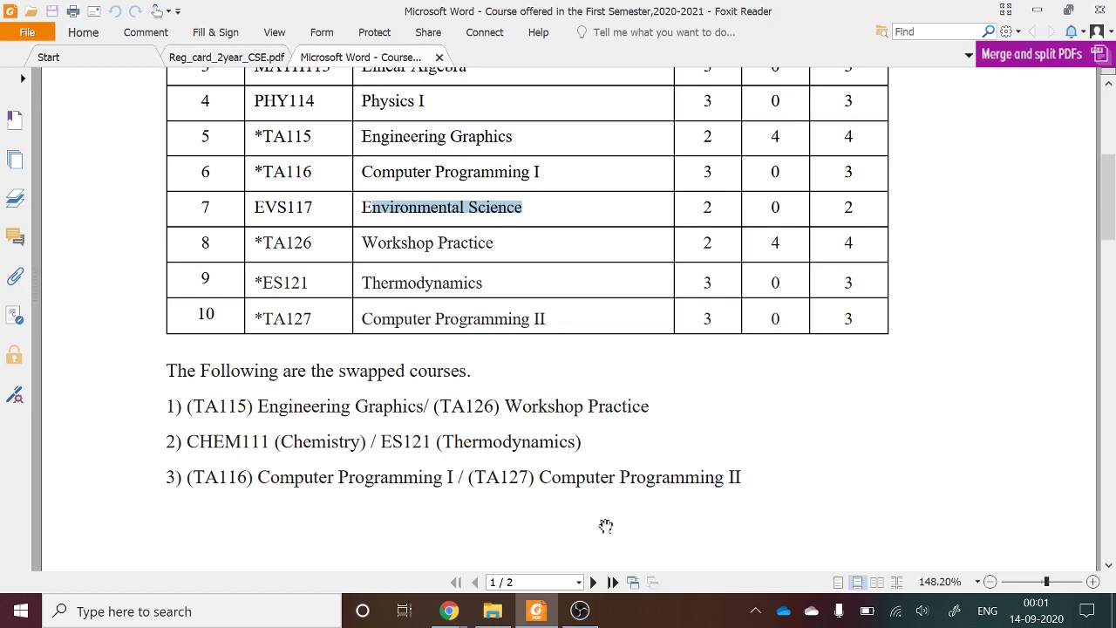
{"action": "left_click_drag", "start_coordinate": [279, 406], "coordinate": [347, 410]}
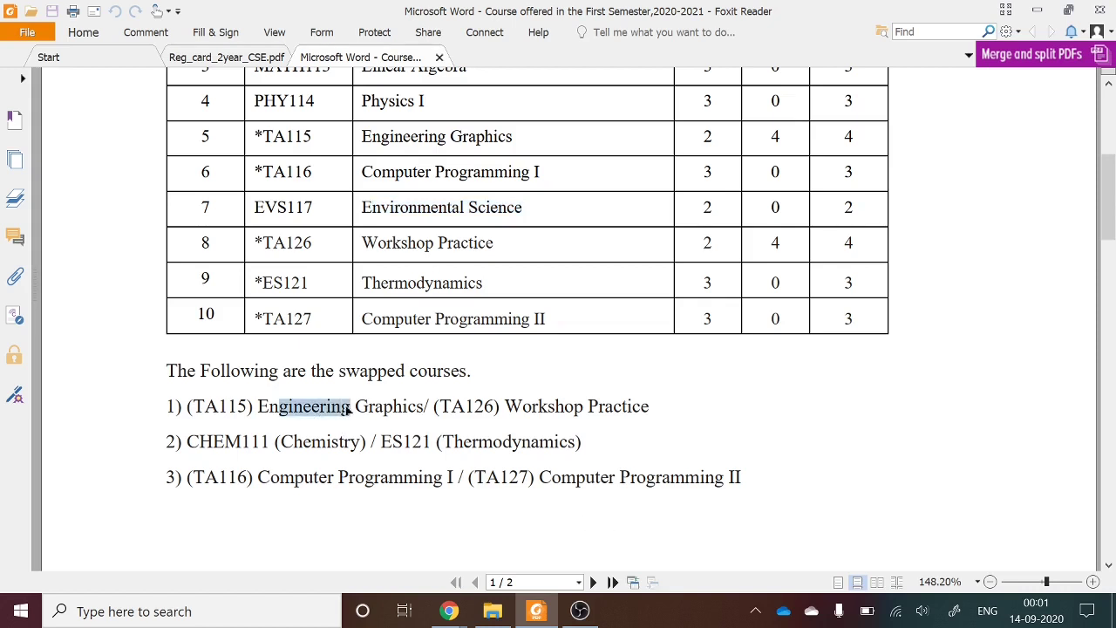
{"action": "left_click", "coordinate": [380, 381]}
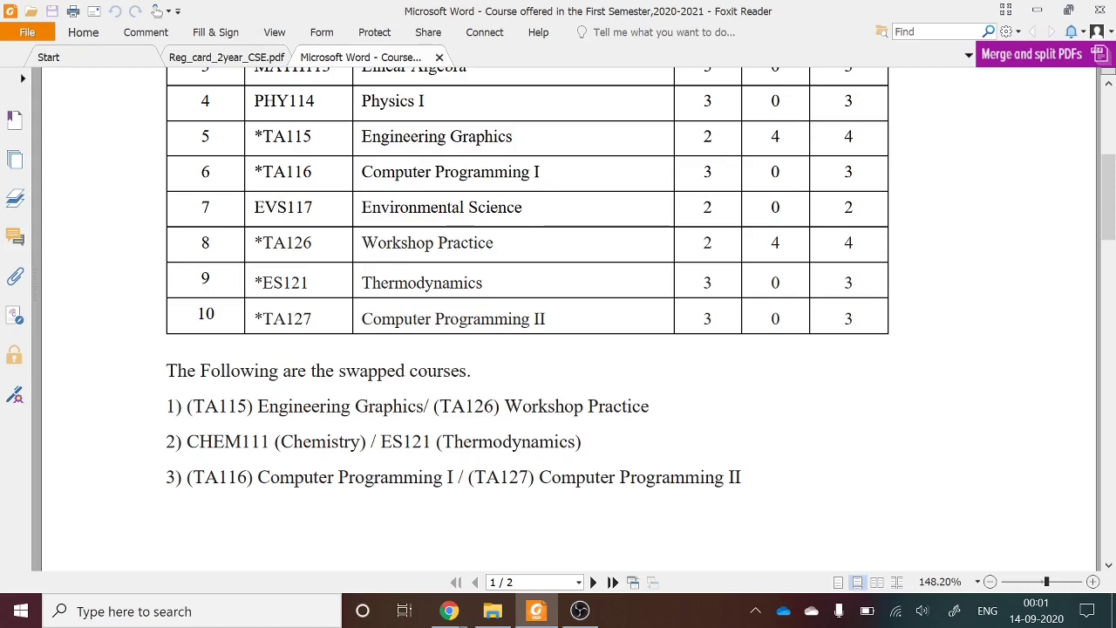
{"action": "left_click_drag", "start_coordinate": [268, 406], "coordinate": [350, 408]}
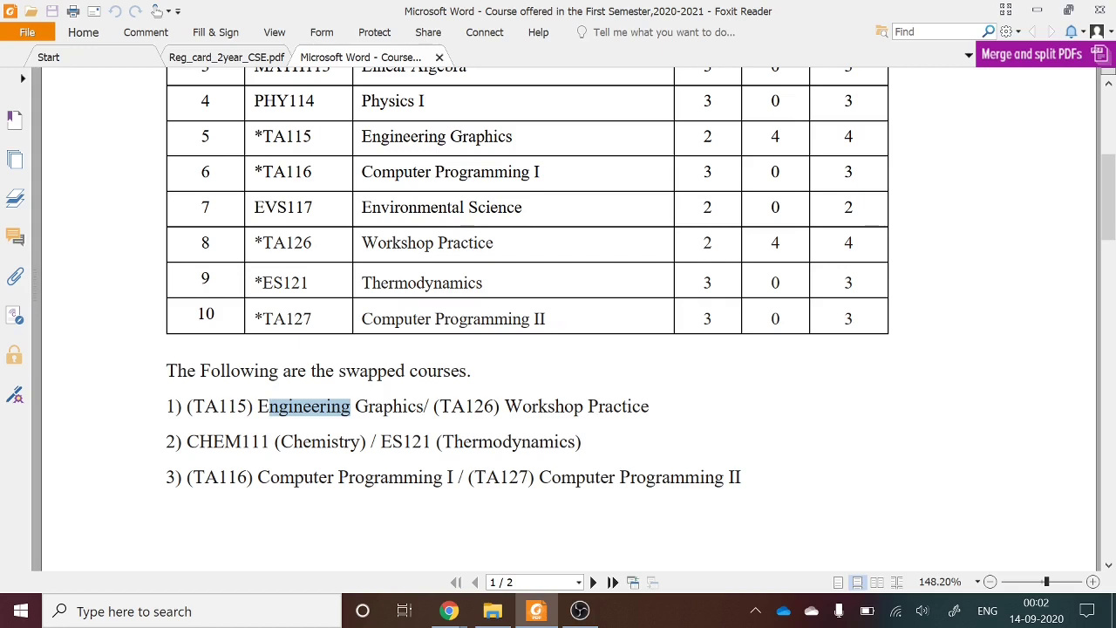
{"action": "key", "text": "Escape"}
{"action": "left_click_drag", "start_coordinate": [310, 442], "coordinate": [502, 443]}
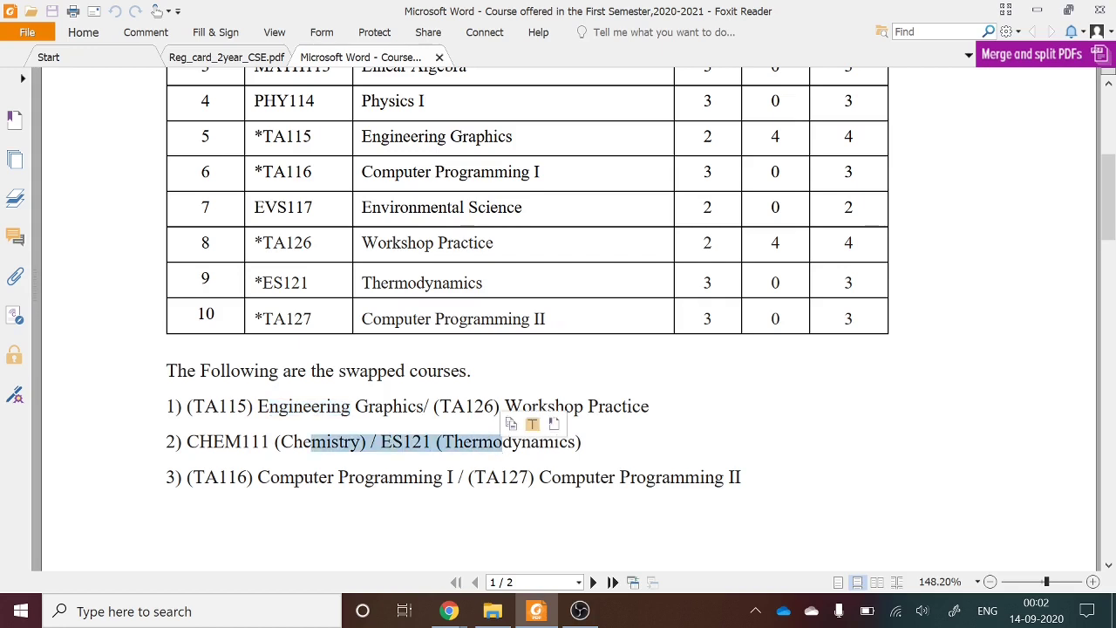
{"action": "key", "text": "Escape"}
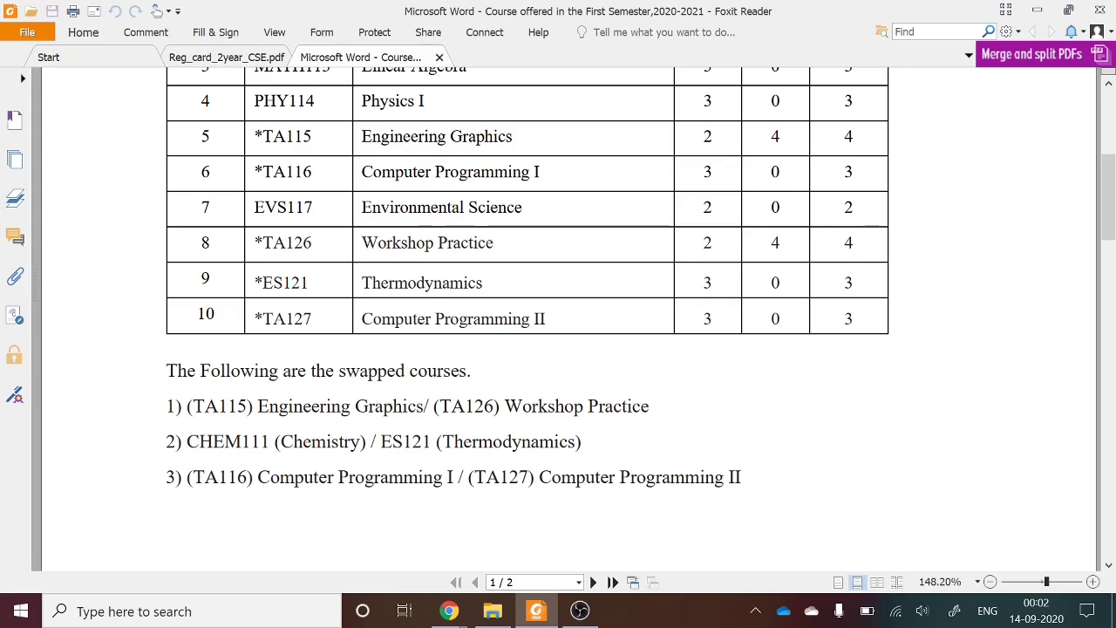
{"action": "scroll", "coordinate": [527, 313], "scroll_direction": "up", "scroll_amount": 2}
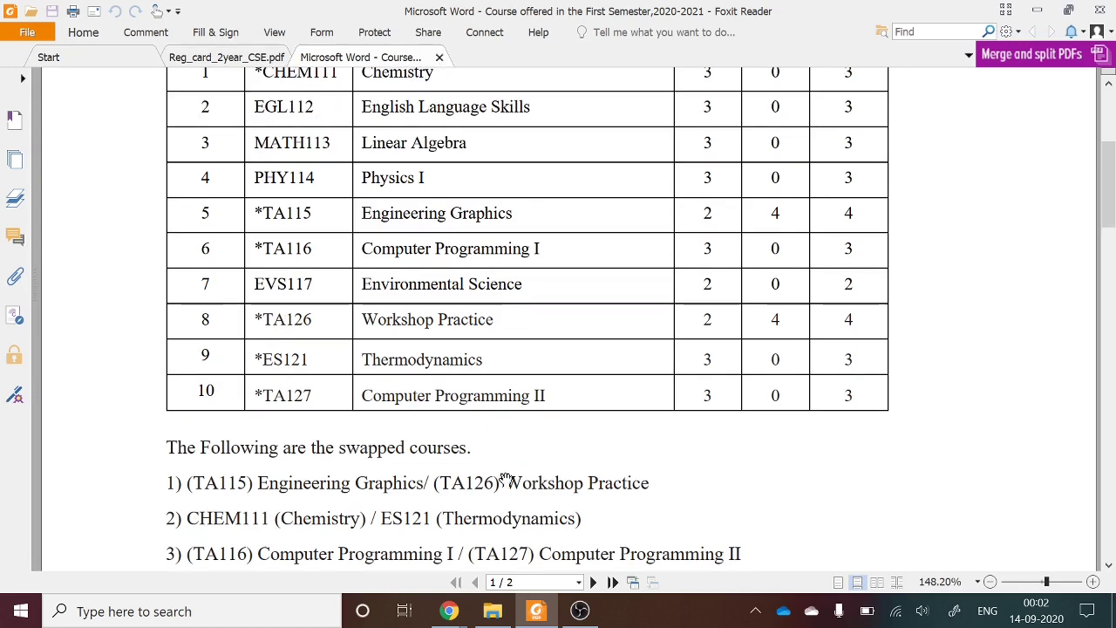
Step: Sign in on the IcfaiTech login page with the student's username and password
{"action": "mouse_move", "coordinate": [449, 610]}
{"action": "left_click", "coordinate": [552, 424]}
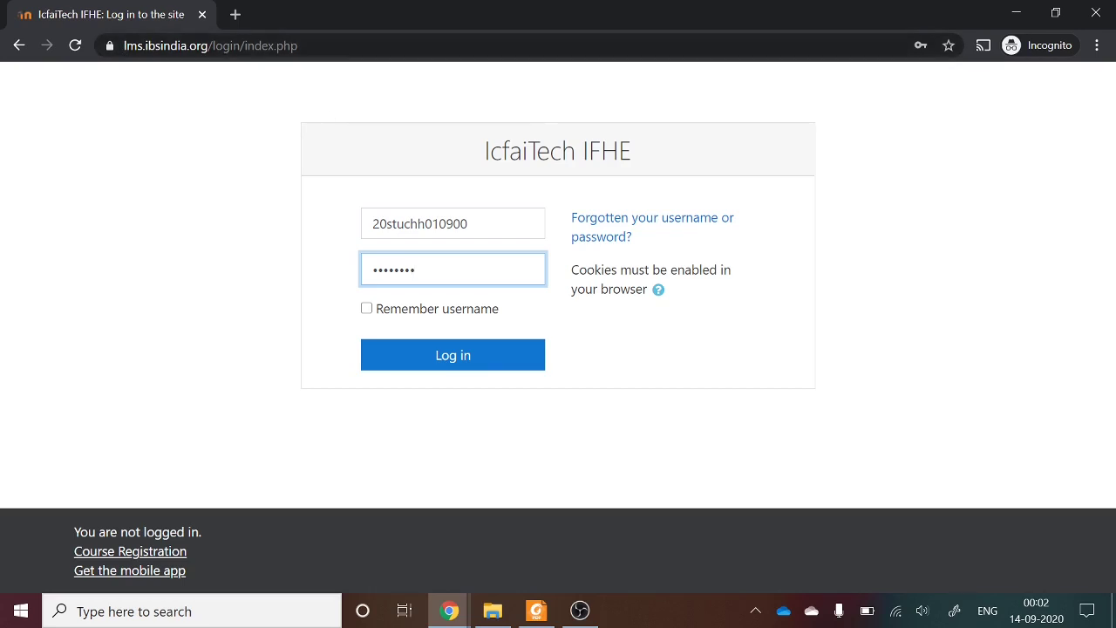
{"action": "left_click", "coordinate": [471, 224]}
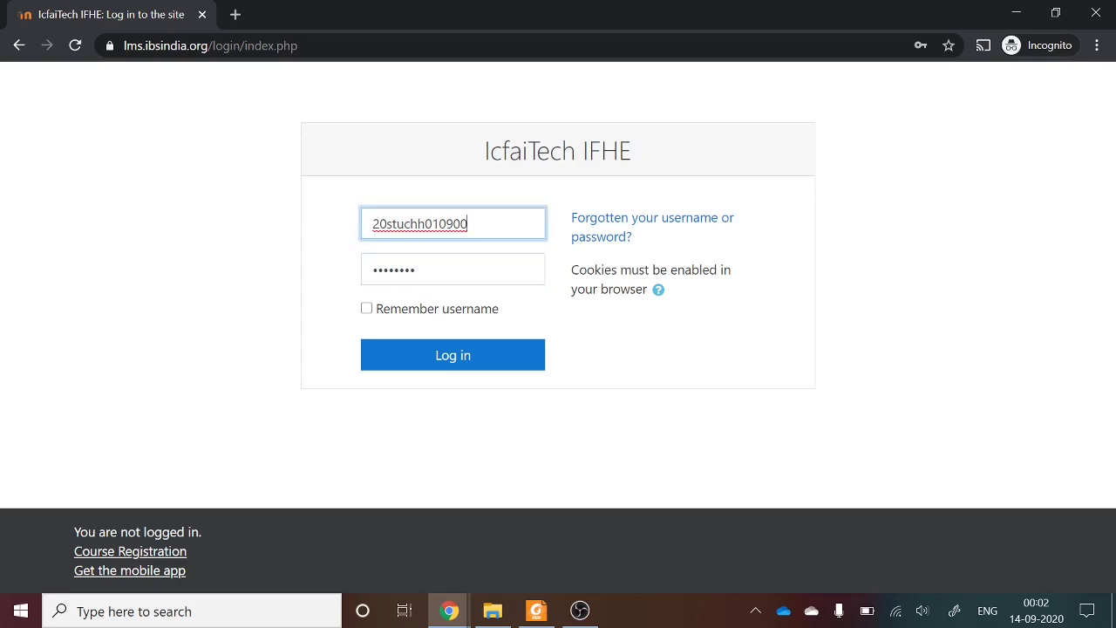
{"action": "left_click", "coordinate": [471, 258]}
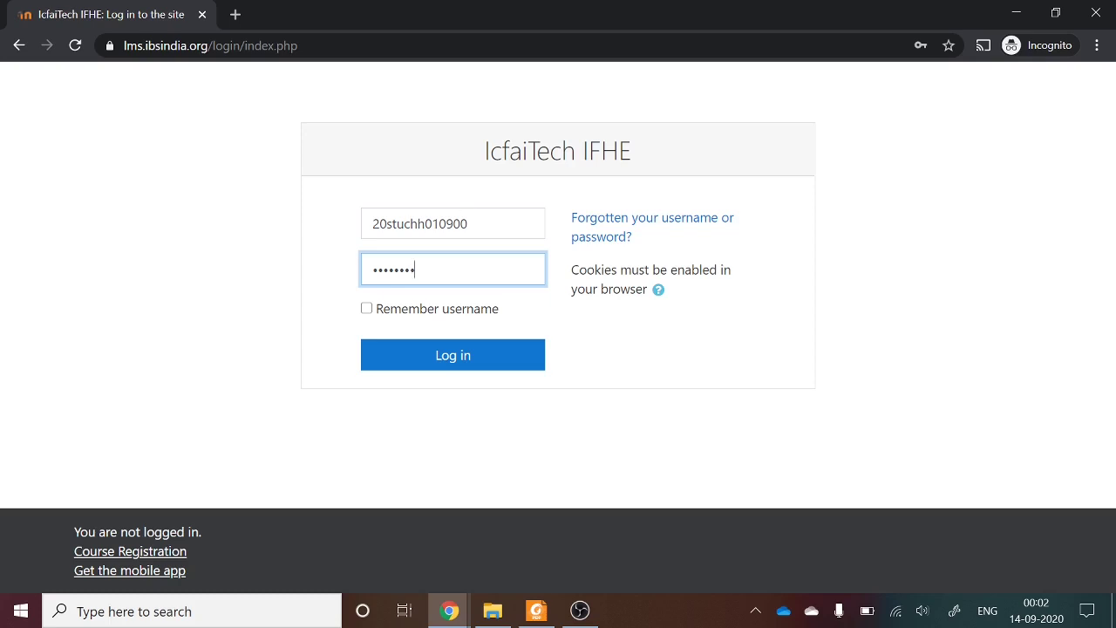
{"action": "left_click", "coordinate": [456, 356]}
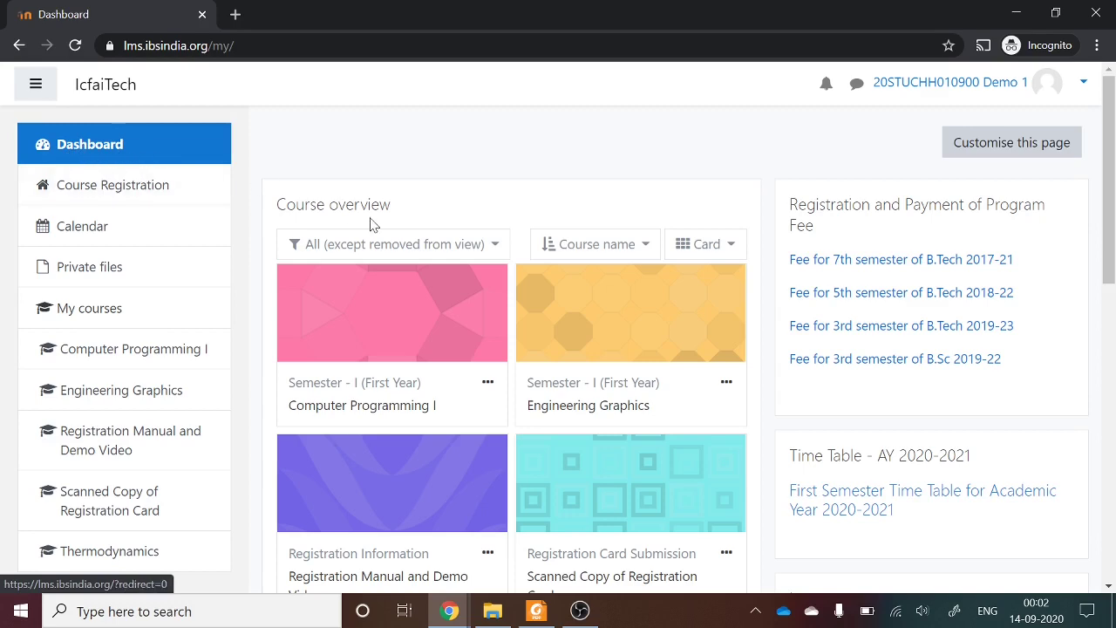
Step: Scroll through the Dashboard's five course cards, then bring back the course-list PDF for comparison
{"action": "scroll", "coordinate": [428, 295], "scroll_direction": "down", "scroll_amount": 1}
{"action": "scroll", "coordinate": [428, 297], "scroll_direction": "down", "scroll_amount": 1}
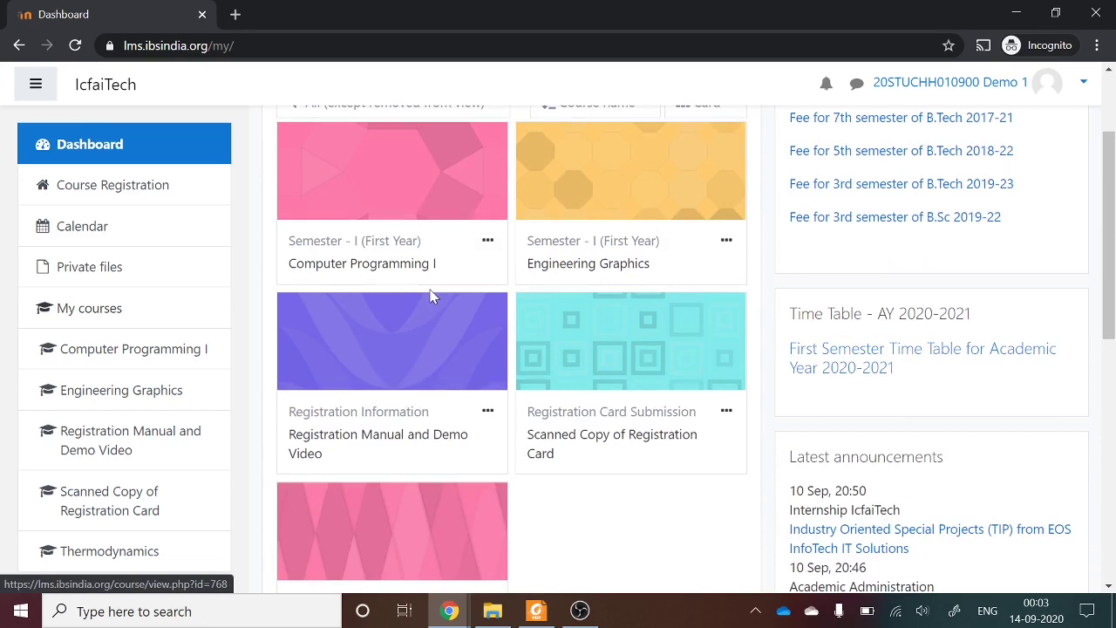
{"action": "scroll", "coordinate": [428, 297], "scroll_direction": "down", "scroll_amount": 1}
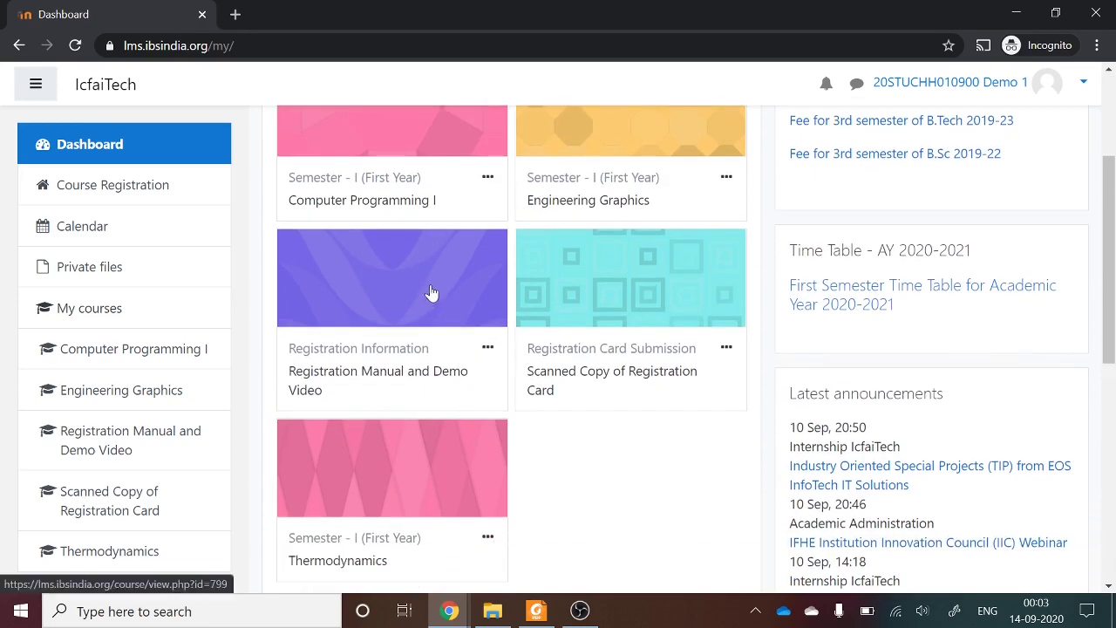
{"action": "scroll", "coordinate": [529, 456], "scroll_direction": "up", "scroll_amount": 1}
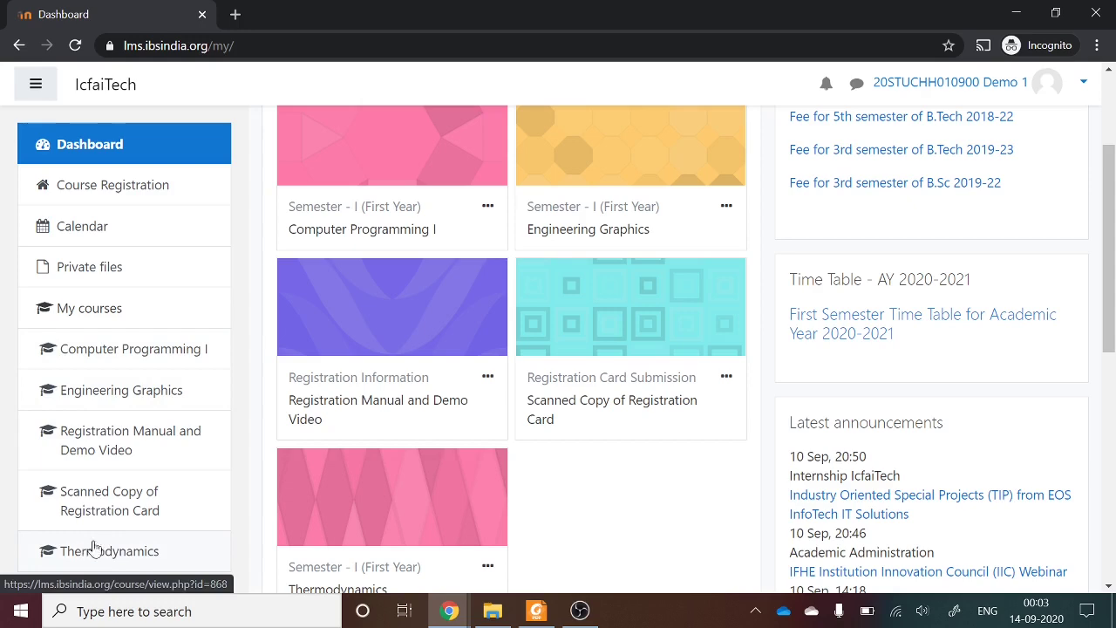
{"action": "left_click", "coordinate": [537, 611]}
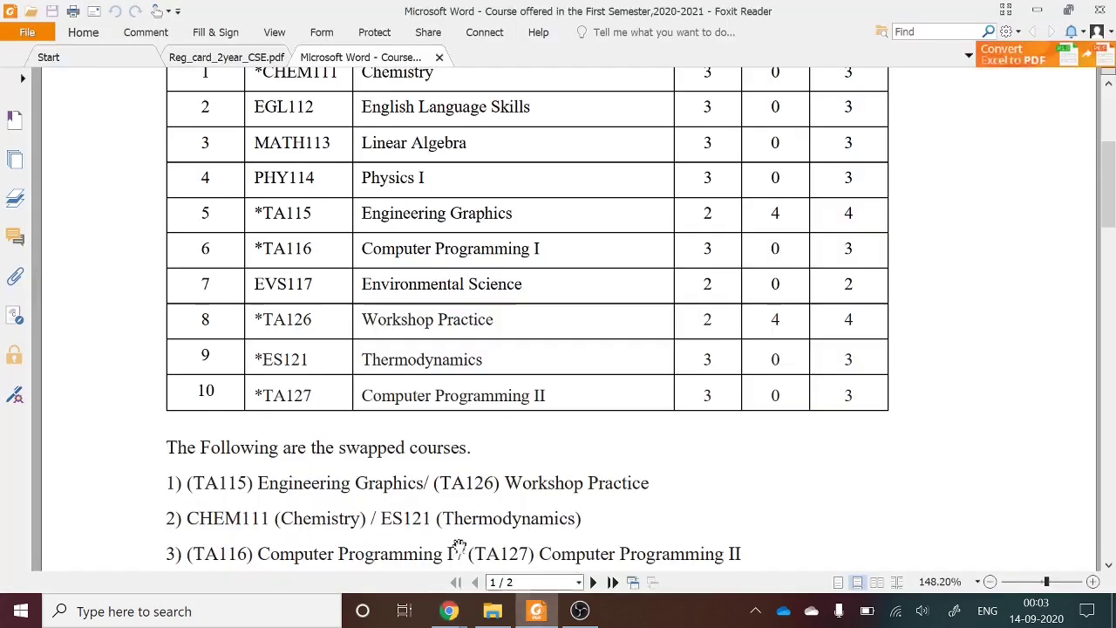
{"action": "scroll", "coordinate": [410, 531], "scroll_direction": "down", "scroll_amount": 2}
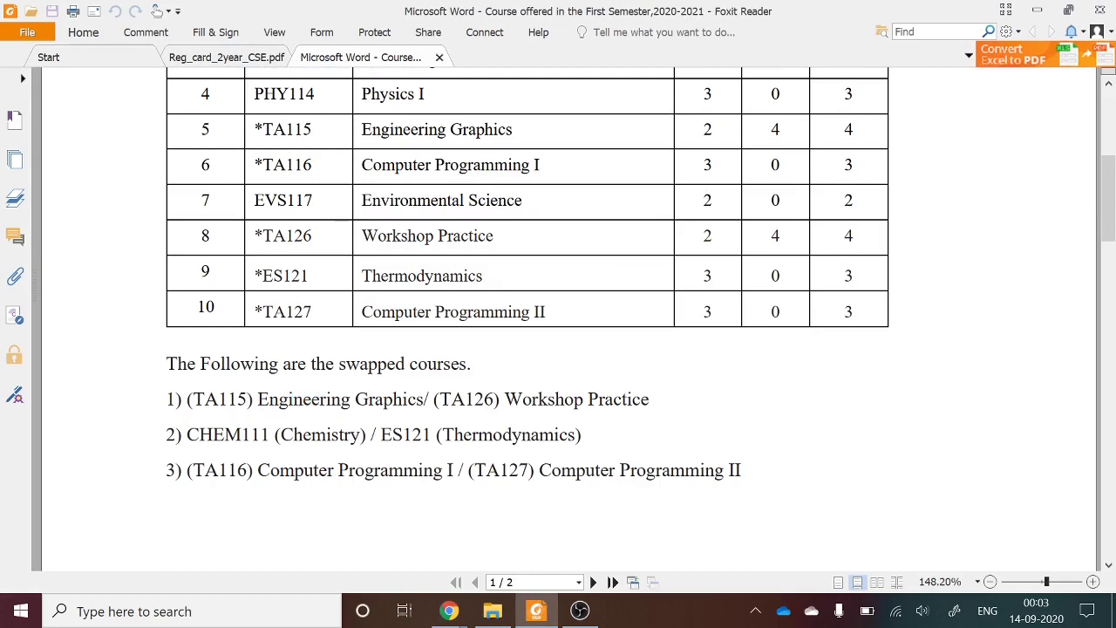
Step: Return to the Dashboard and scroll its course cards showing Thermodynamics beside Computer Programming I
{"action": "mouse_move", "coordinate": [449, 611]}
{"action": "left_click", "coordinate": [523, 560]}
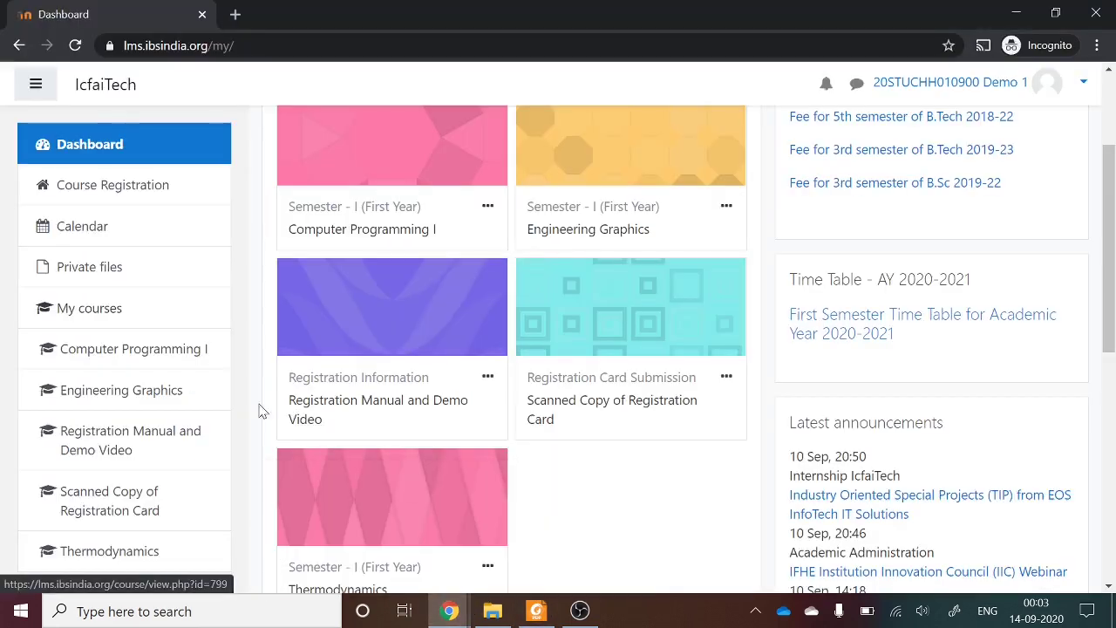
{"action": "scroll", "coordinate": [523, 361], "scroll_direction": "down", "scroll_amount": 1}
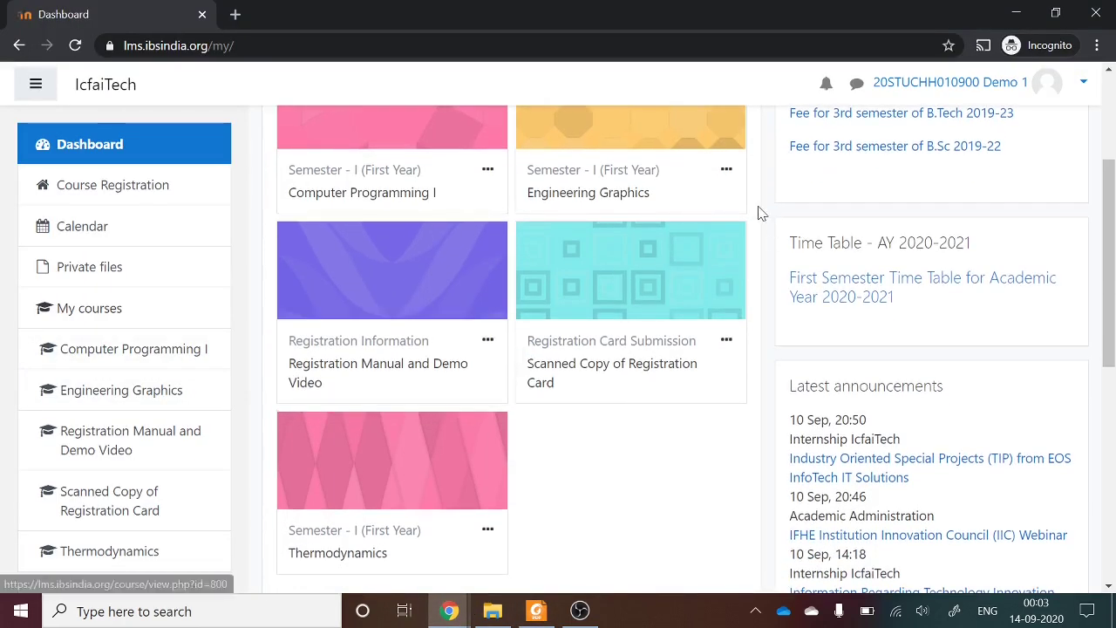
{"action": "scroll", "coordinate": [467, 329], "scroll_direction": "up", "scroll_amount": 1}
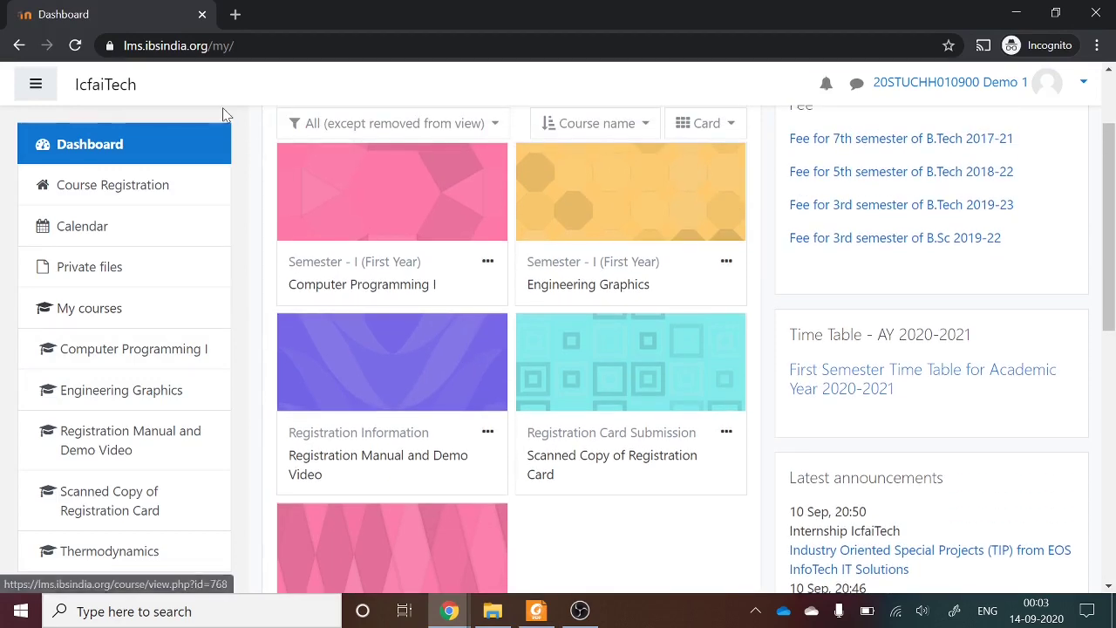
{"action": "scroll", "coordinate": [354, 316], "scroll_direction": "down", "scroll_amount": 1}
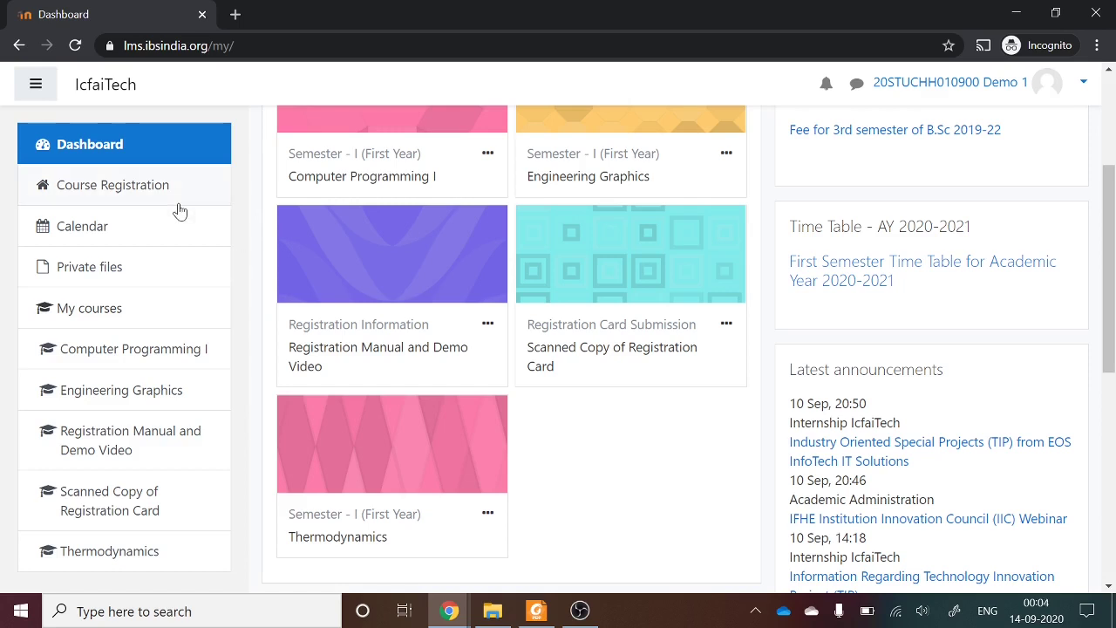
Step: Open Course Registration and scroll to the Odd Semester Registration 2020-21 notice
{"action": "left_click", "coordinate": [87, 188]}
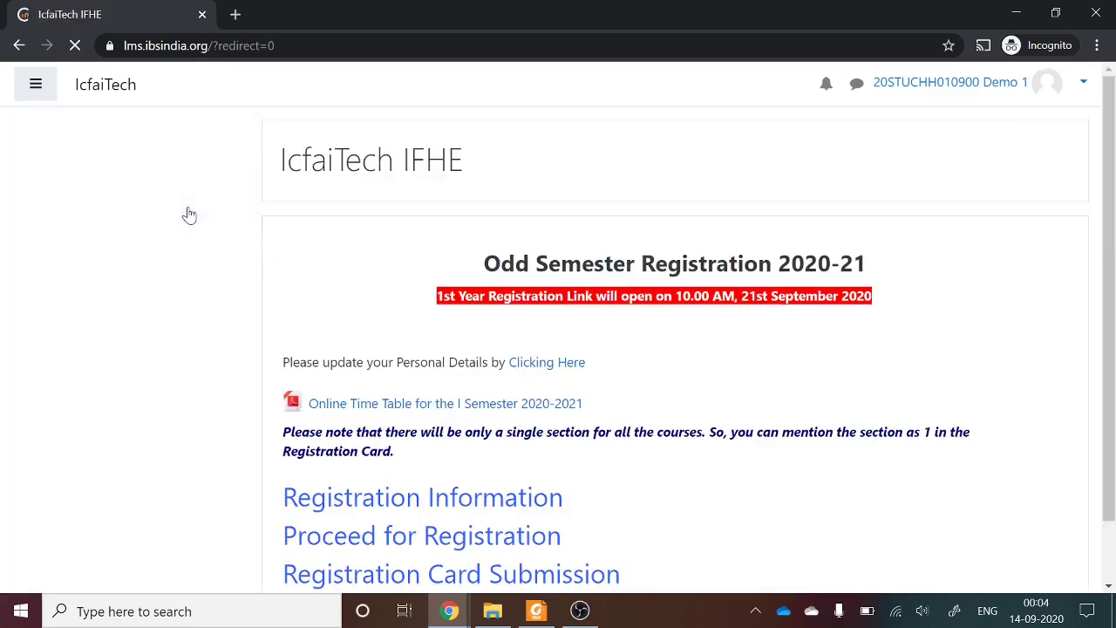
{"action": "scroll", "coordinate": [427, 309], "scroll_direction": "down", "scroll_amount": 1}
{"action": "scroll", "coordinate": [427, 309], "scroll_direction": "down", "scroll_amount": 1}
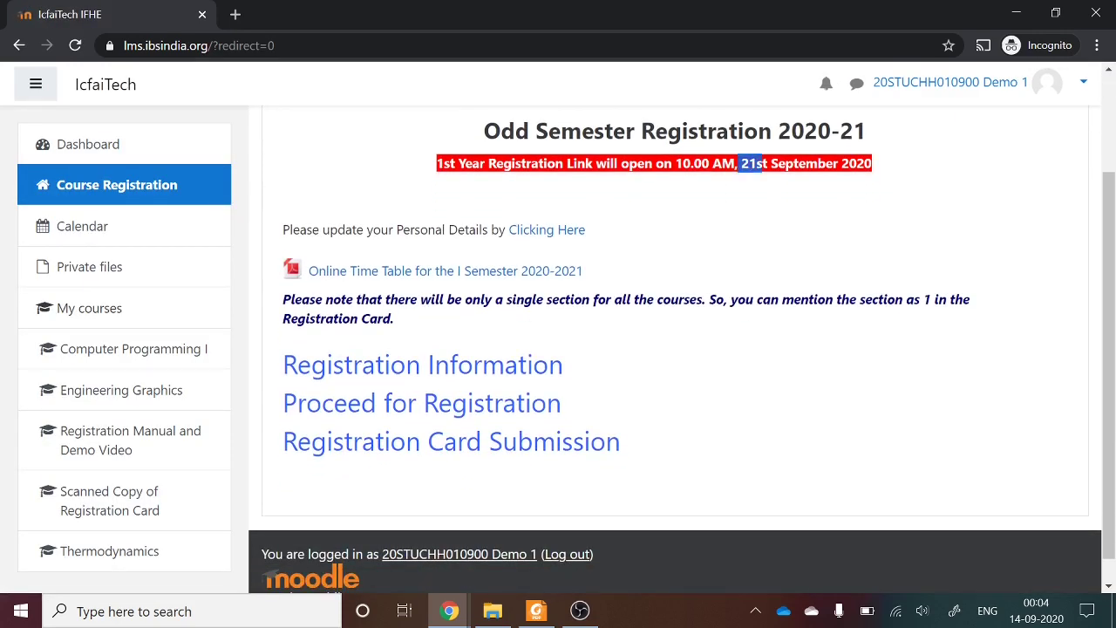
{"action": "scroll", "coordinate": [514, 266], "scroll_direction": "down", "scroll_amount": 1}
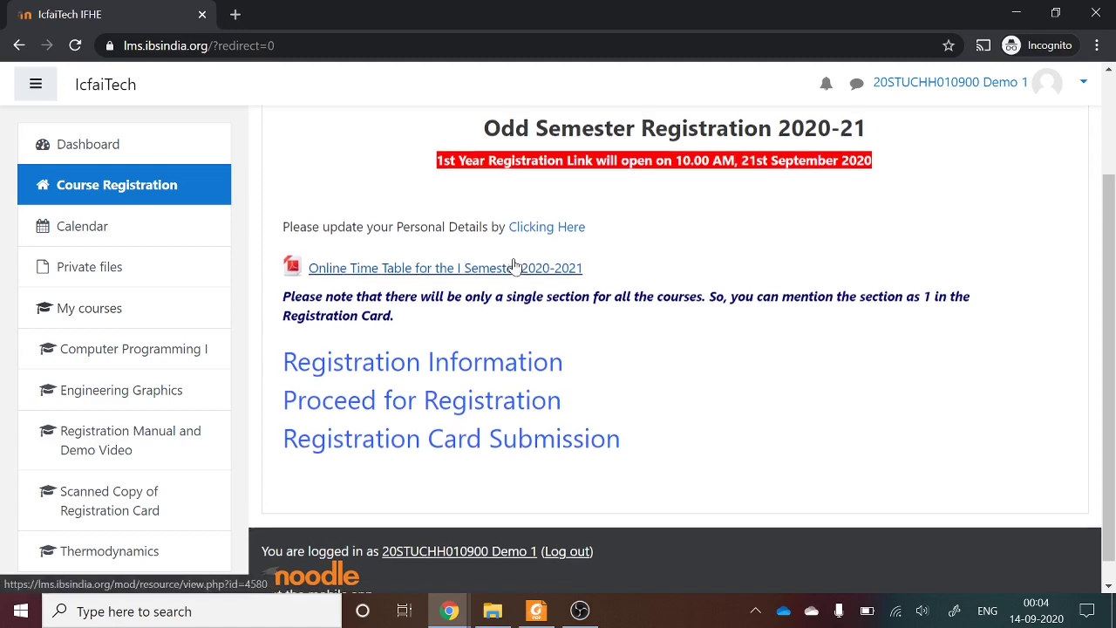
{"action": "scroll", "coordinate": [514, 266], "scroll_direction": "down", "scroll_amount": 1}
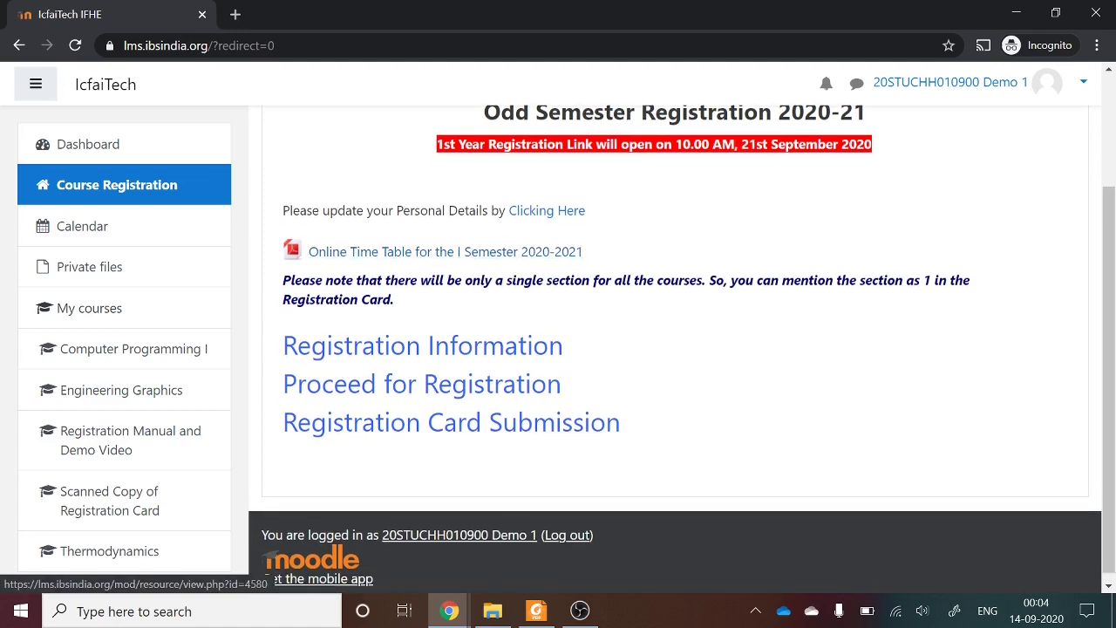
Step: Open the Registration Manual and Demo Video course page and scroll through its guidelines
{"action": "left_click", "coordinate": [424, 347]}
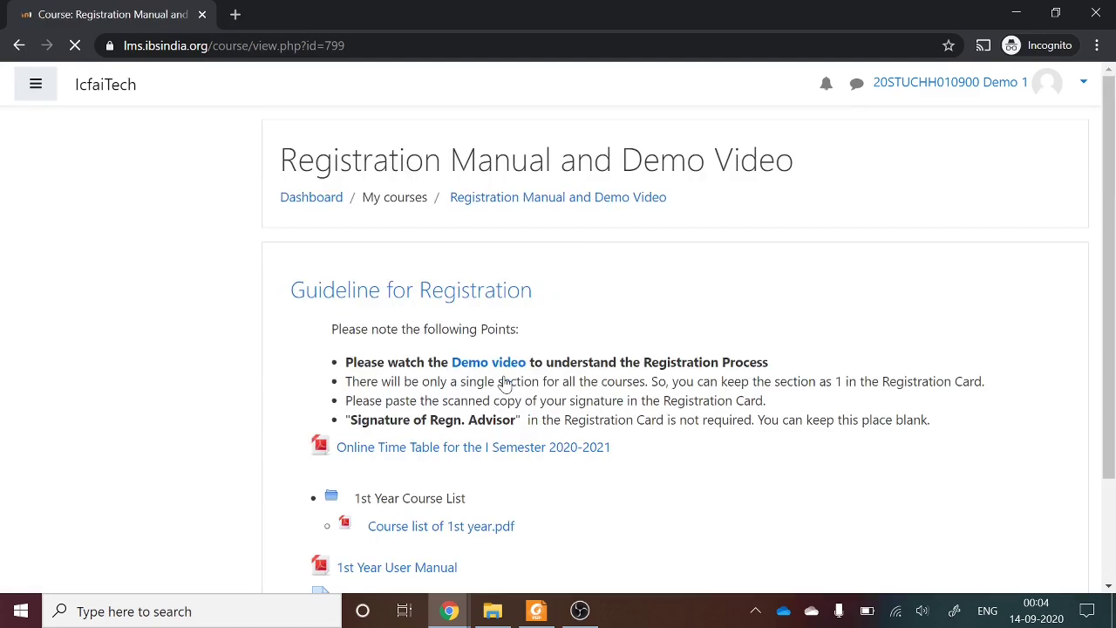
{"action": "scroll", "coordinate": [504, 384], "scroll_direction": "down", "scroll_amount": 1}
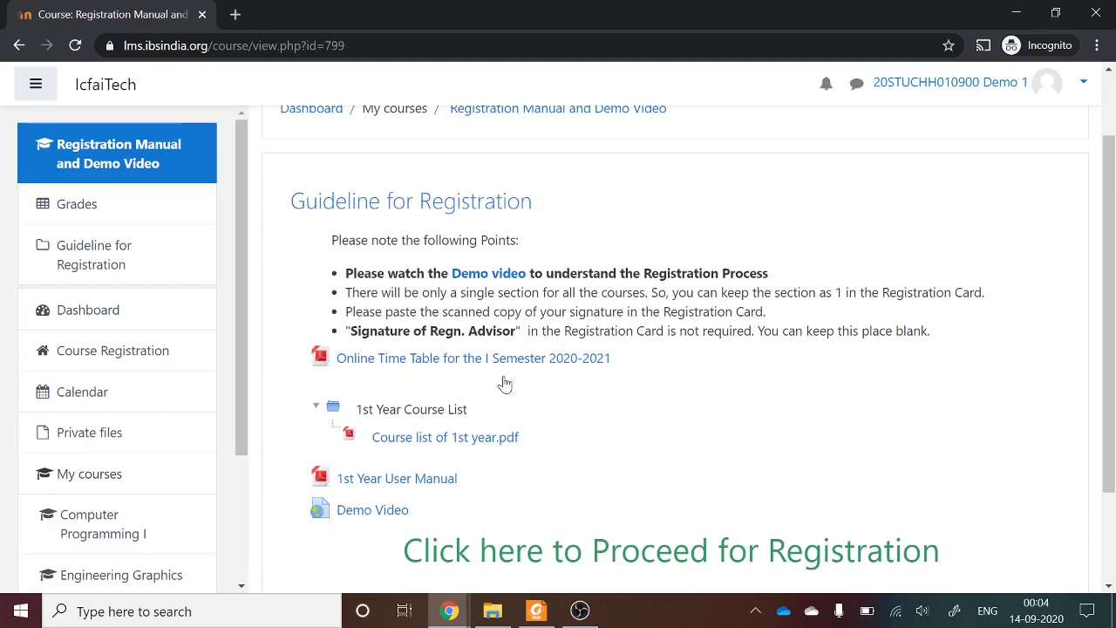
{"action": "scroll", "coordinate": [504, 384], "scroll_direction": "down", "scroll_amount": 1}
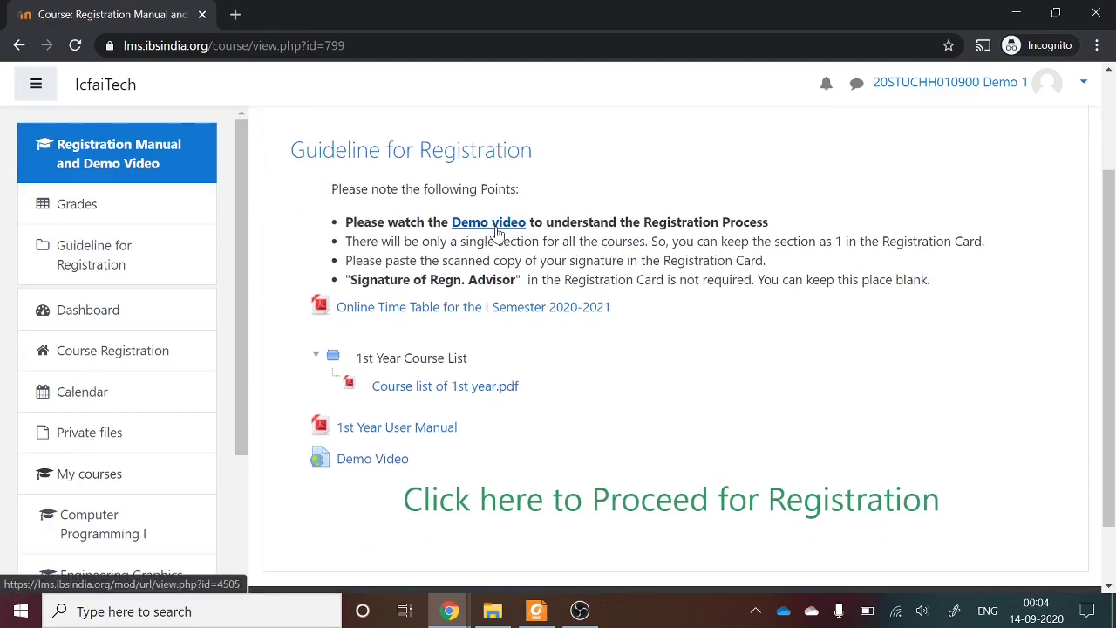
{"action": "scroll", "coordinate": [535, 312], "scroll_direction": "down", "scroll_amount": 1}
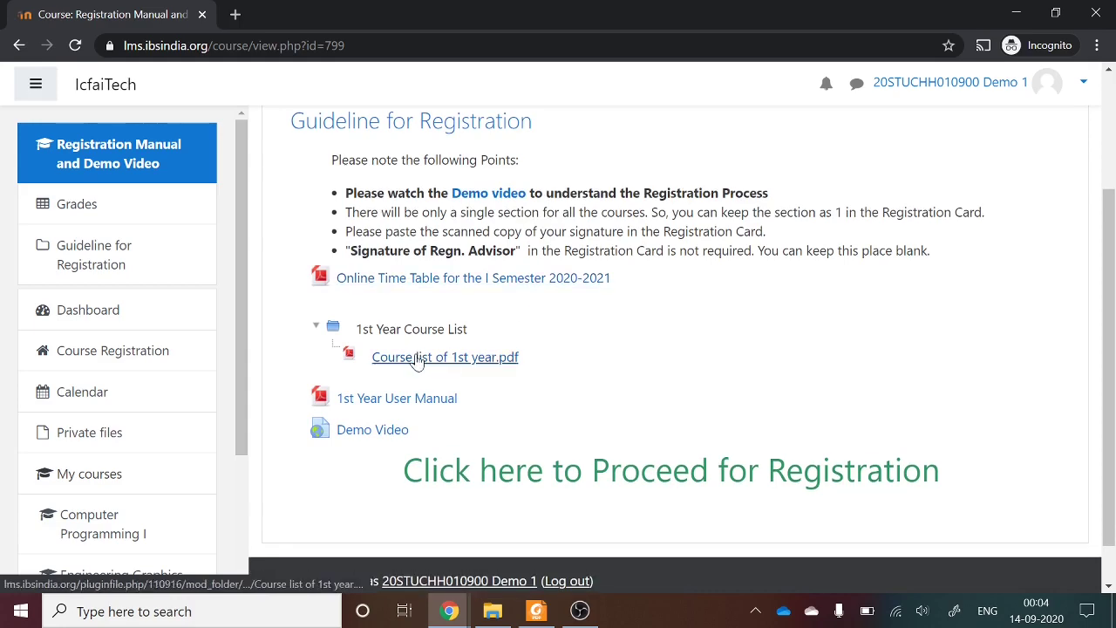
Step: Check the course-list PDF, then download the sample Reg_card_1year.docx
{"action": "left_click", "coordinate": [538, 613]}
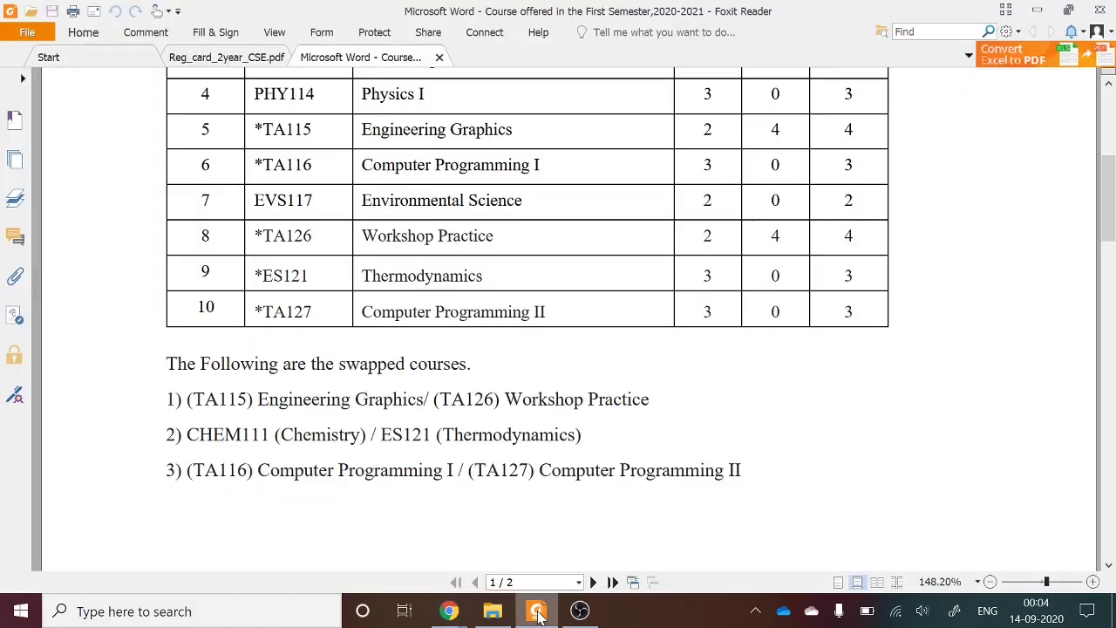
{"action": "left_click", "coordinate": [538, 614]}
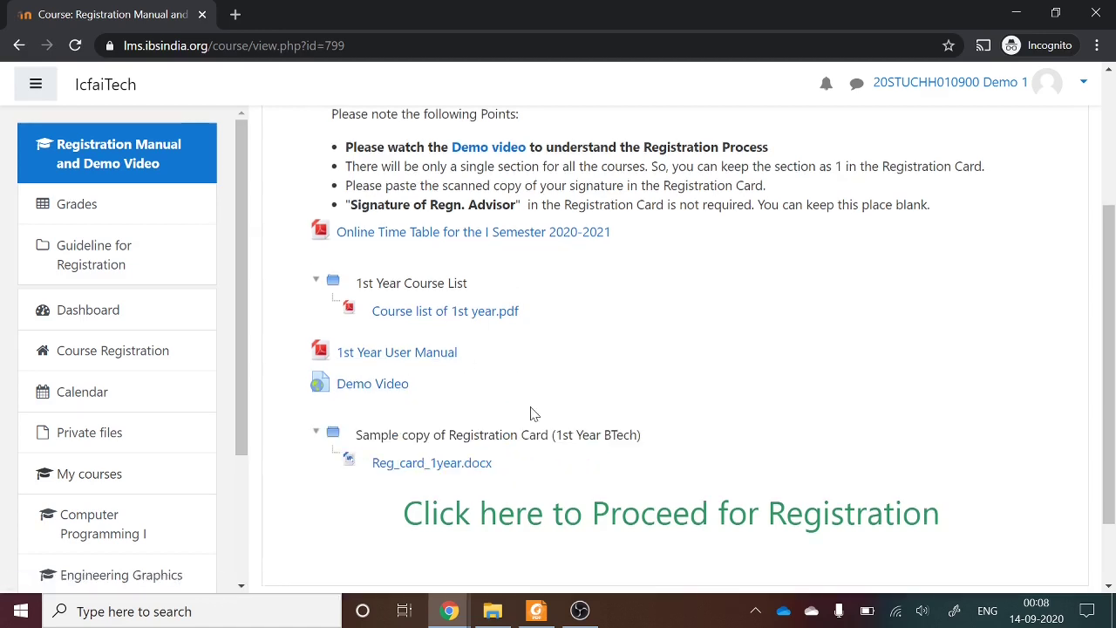
{"action": "scroll", "coordinate": [530, 410], "scroll_direction": "down", "scroll_amount": 1}
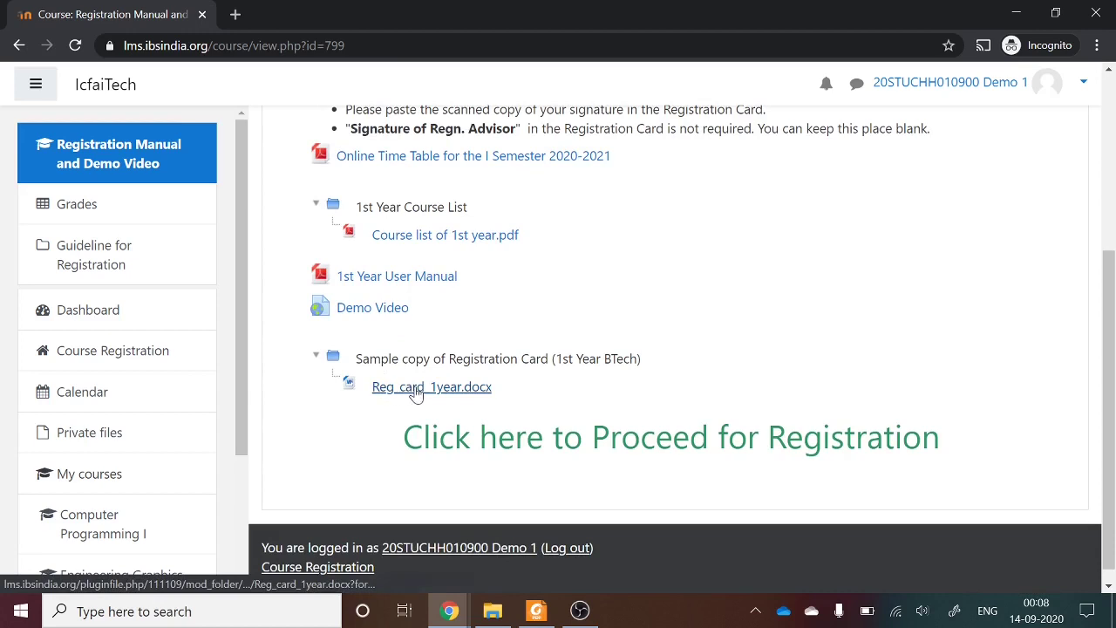
{"action": "left_click", "coordinate": [409, 391]}
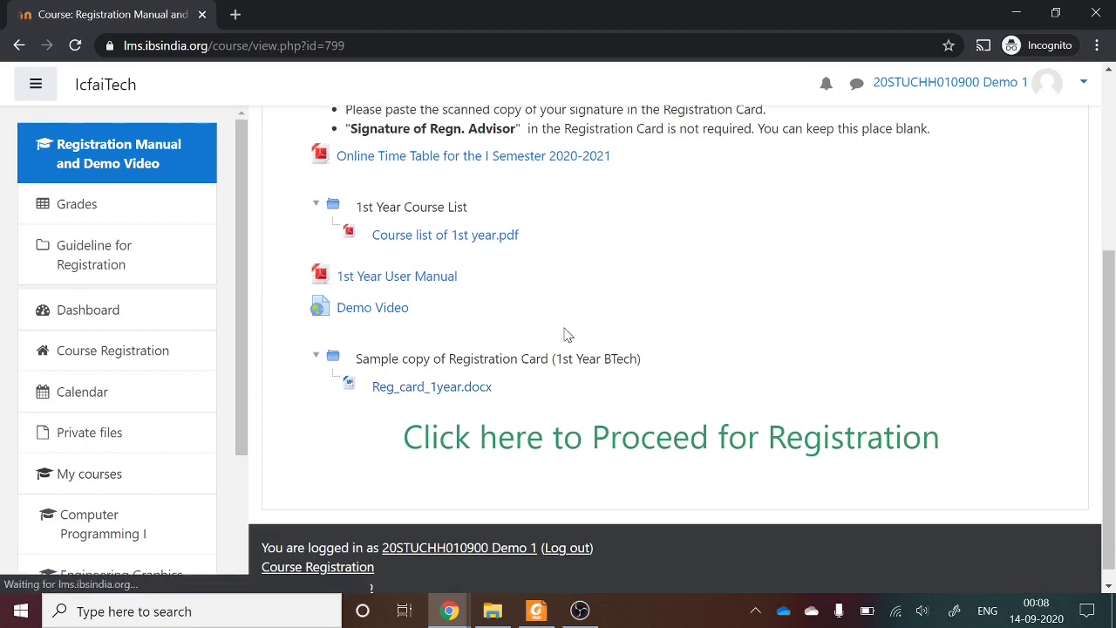
Step: Open Reg_card_1year in Word, review its seven courses from CHEM111 to EVS117, and close it
{"action": "left_click", "coordinate": [96, 575]}
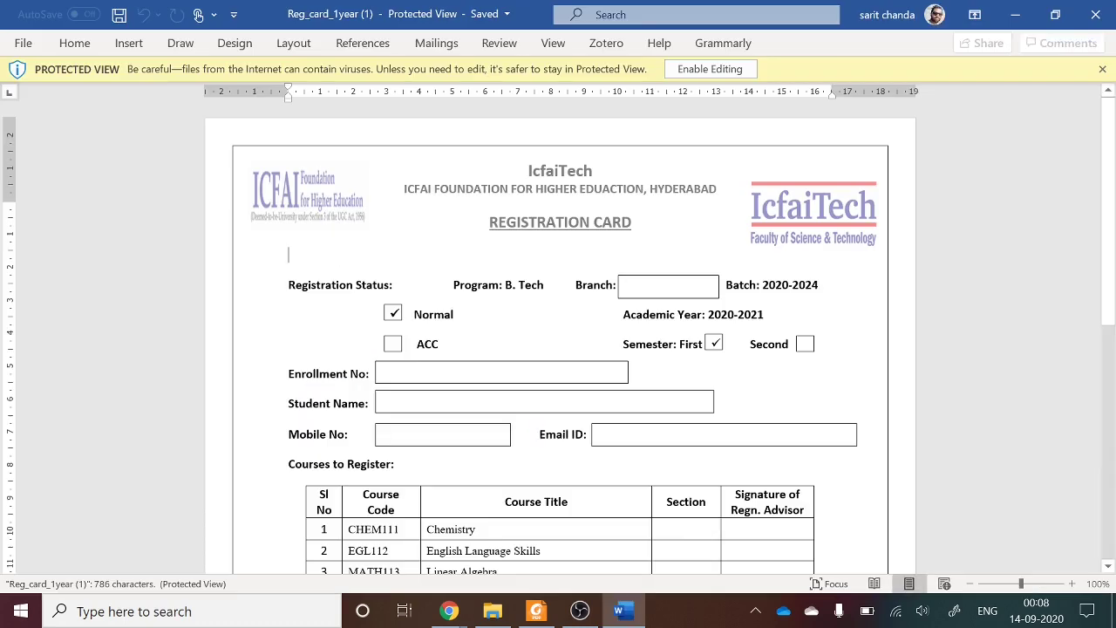
{"action": "scroll", "coordinate": [400, 368], "scroll_direction": "down", "scroll_amount": 2}
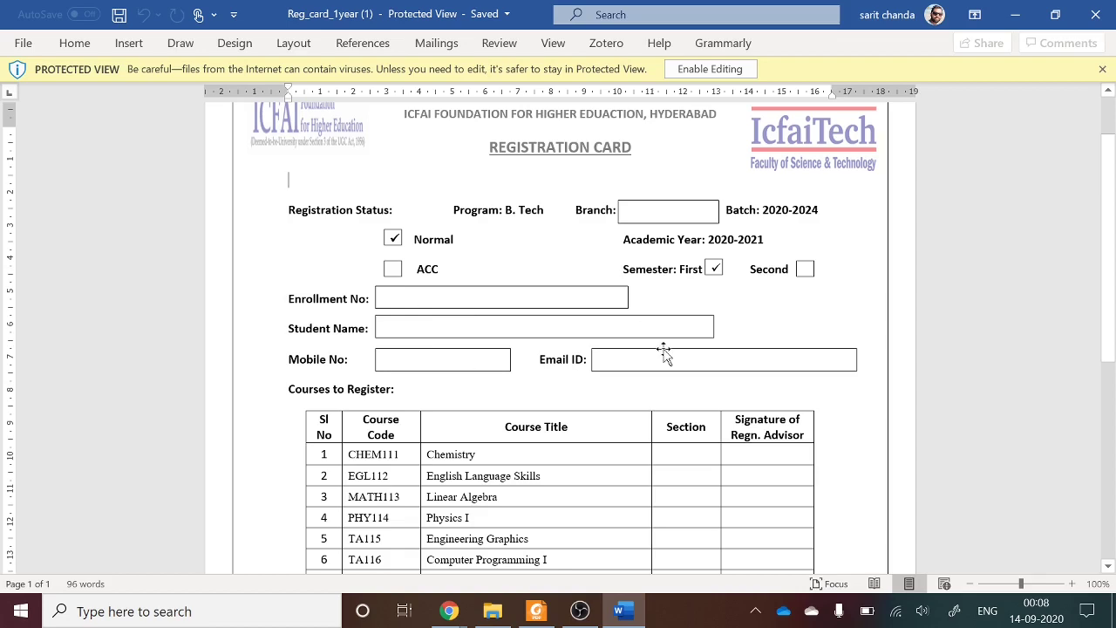
{"action": "scroll", "coordinate": [557, 337], "scroll_direction": "down", "scroll_amount": 10}
{"action": "scroll", "coordinate": [558, 338], "scroll_direction": "up", "scroll_amount": 11}
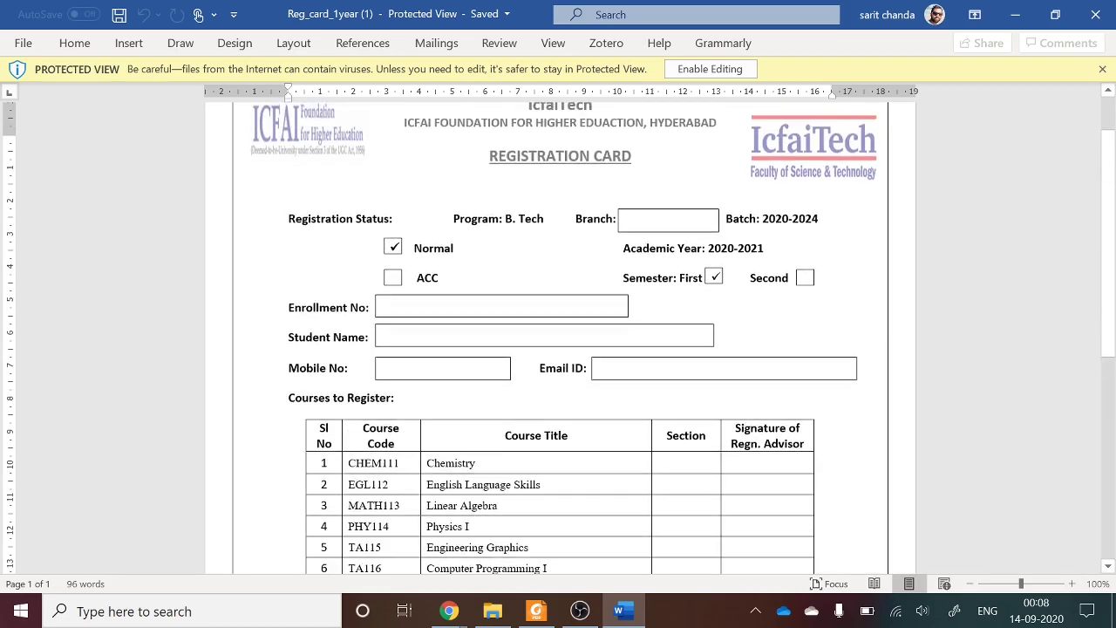
{"action": "scroll", "coordinate": [558, 337], "scroll_direction": "down", "scroll_amount": 9}
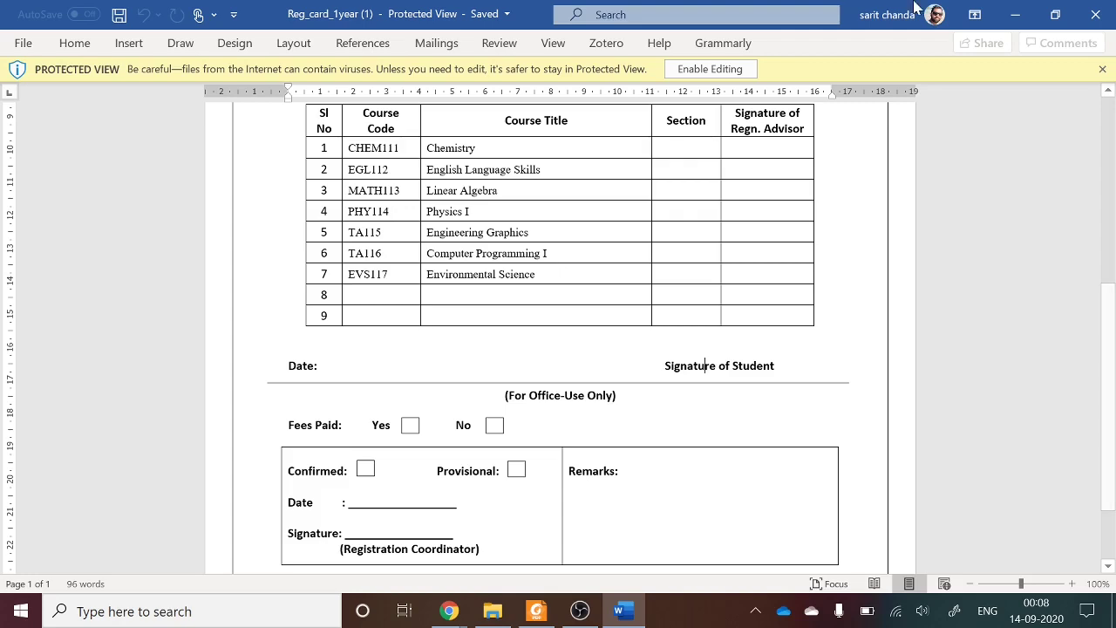
{"action": "left_click", "coordinate": [1081, 9]}
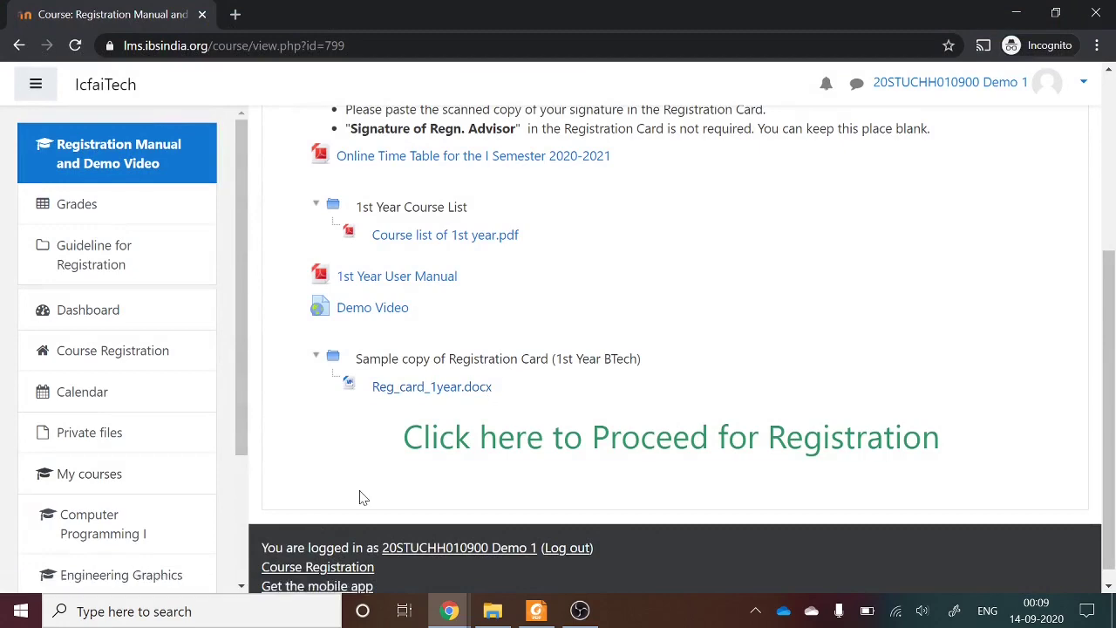
Step: Proceed to the Semester - I course list, compare it with the PDF, and pick English Language Skills
{"action": "scroll", "coordinate": [605, 357], "scroll_direction": "down", "scroll_amount": 1}
{"action": "left_click", "coordinate": [624, 438]}
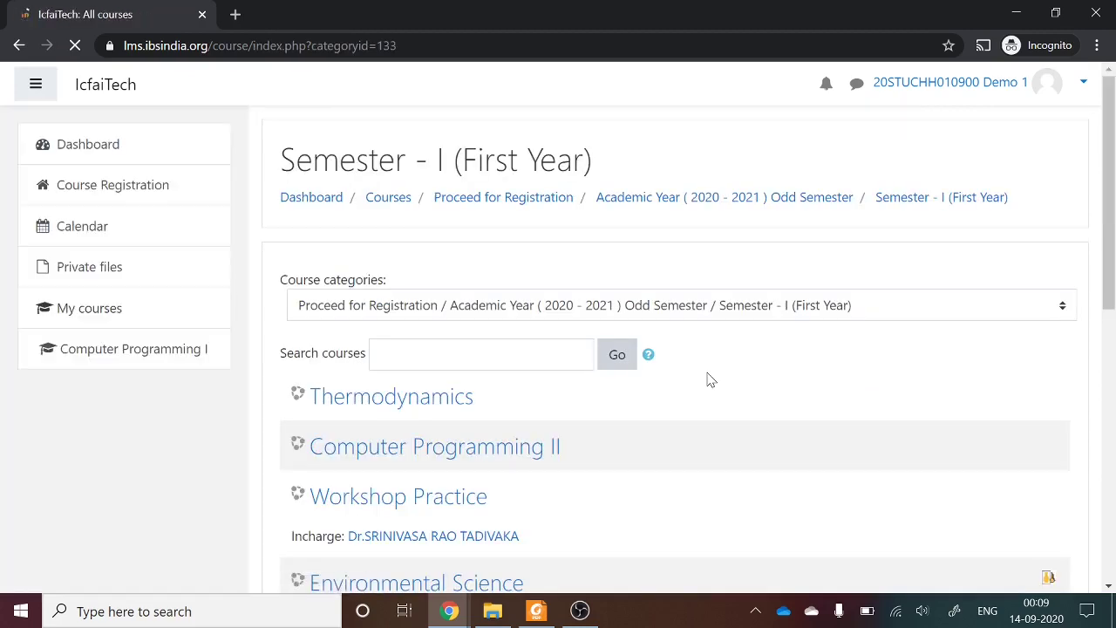
{"action": "scroll", "coordinate": [573, 394], "scroll_direction": "down", "scroll_amount": 2}
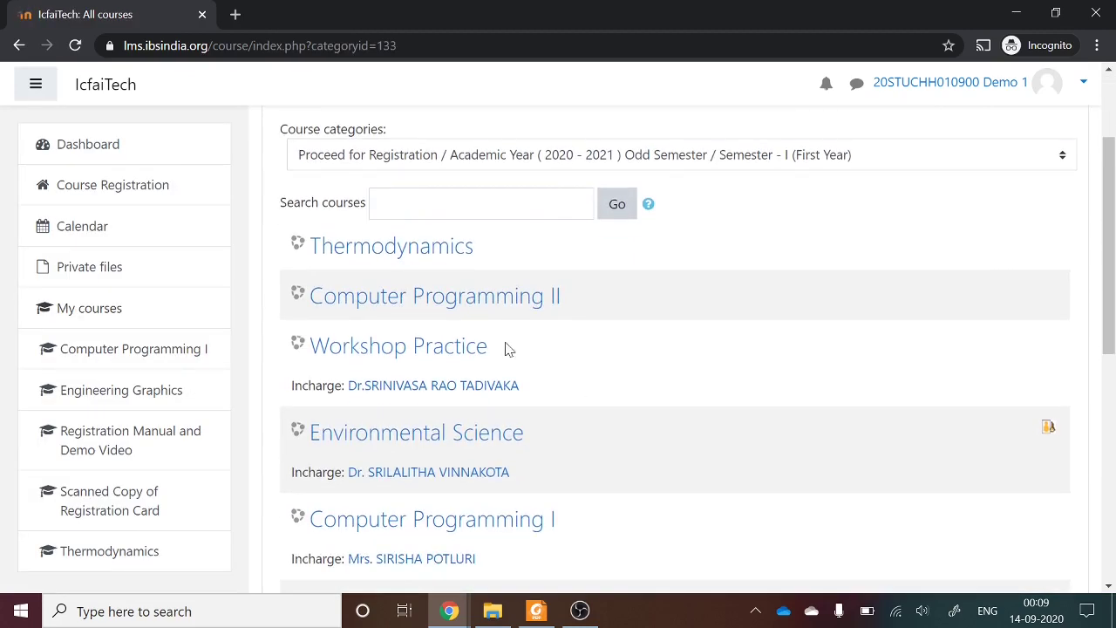
{"action": "scroll", "coordinate": [509, 348], "scroll_direction": "down", "scroll_amount": 1}
{"action": "key", "text": "alt+Tab"}
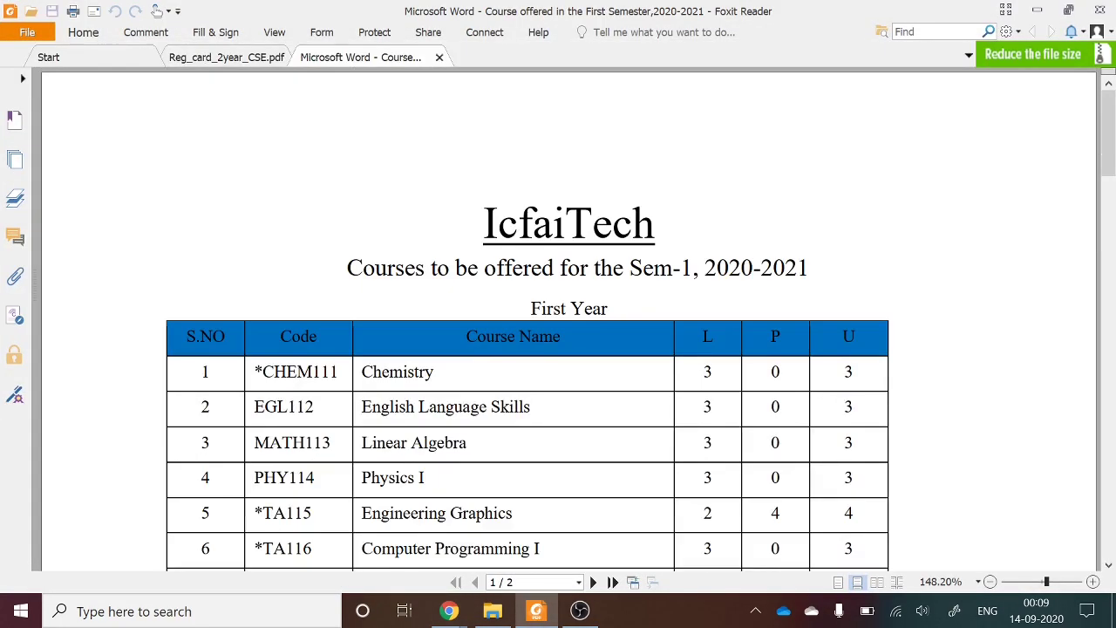
{"action": "scroll", "coordinate": [456, 356], "scroll_direction": "down", "scroll_amount": 1}
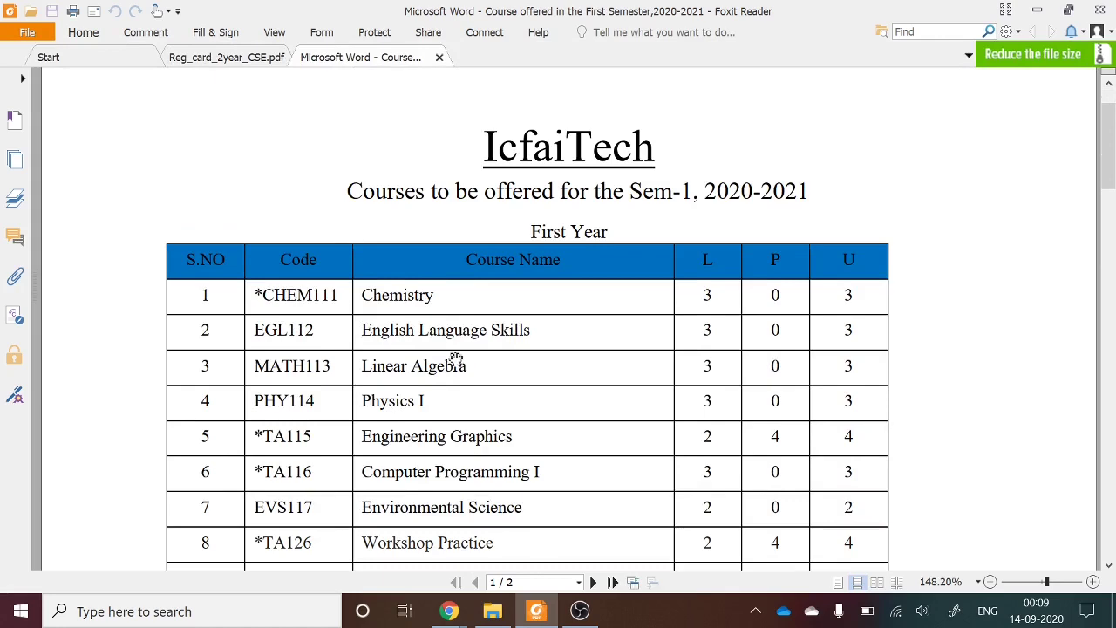
{"action": "left_click", "coordinate": [1036, 10]}
{"action": "scroll", "coordinate": [465, 325], "scroll_direction": "down", "scroll_amount": 3}
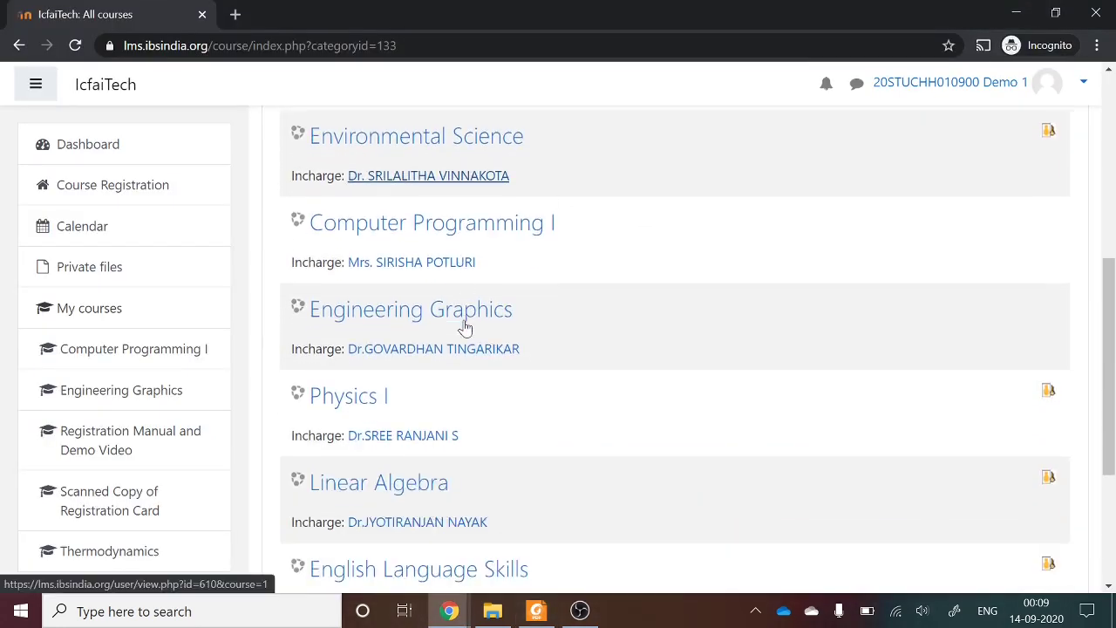
{"action": "scroll", "coordinate": [465, 327], "scroll_direction": "down", "scroll_amount": 3}
{"action": "left_click", "coordinate": [401, 351]}
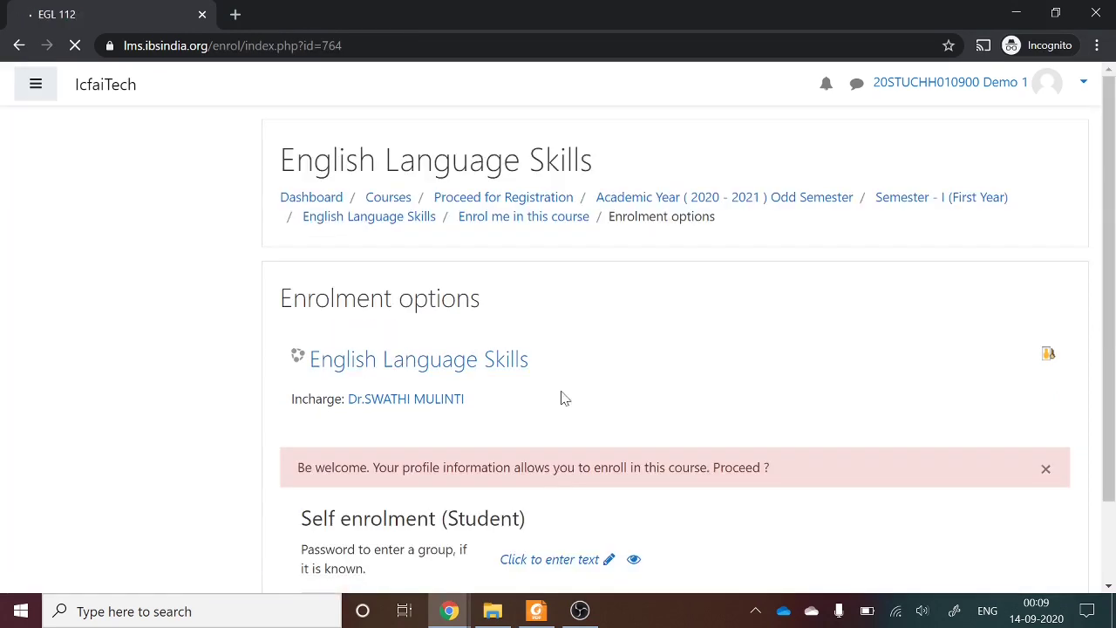
Step: Self-enrol as a student in English Language Skills (EGL112)
{"action": "scroll", "coordinate": [567, 436], "scroll_direction": "down", "scroll_amount": 1}
{"action": "left_click", "coordinate": [586, 523]}
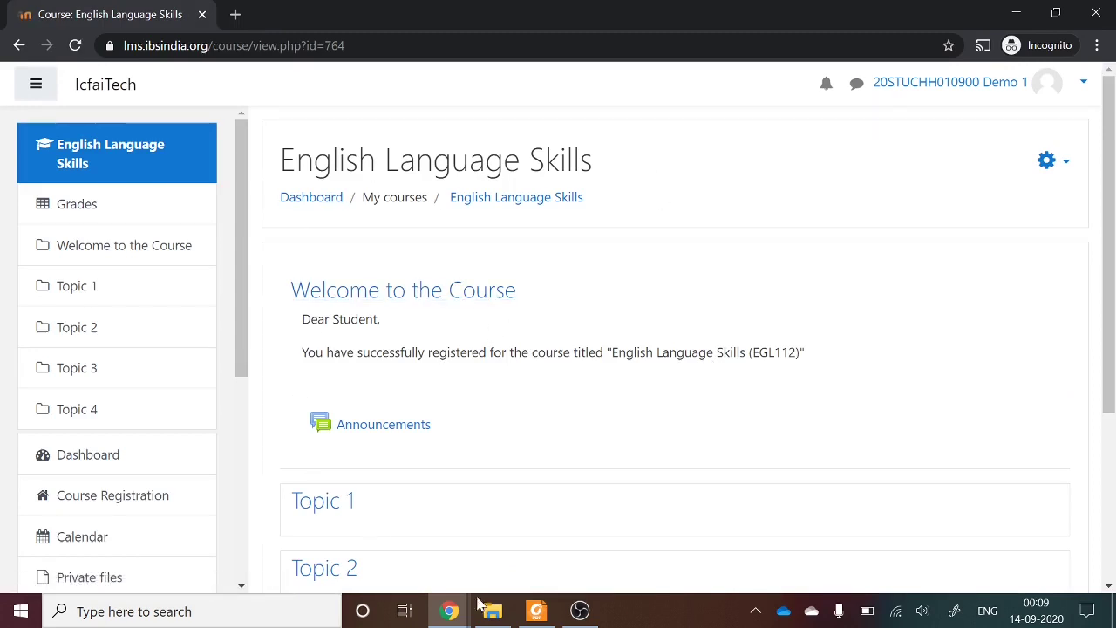
{"action": "left_click_drag", "start_coordinate": [338, 160], "coordinate": [530, 159]}
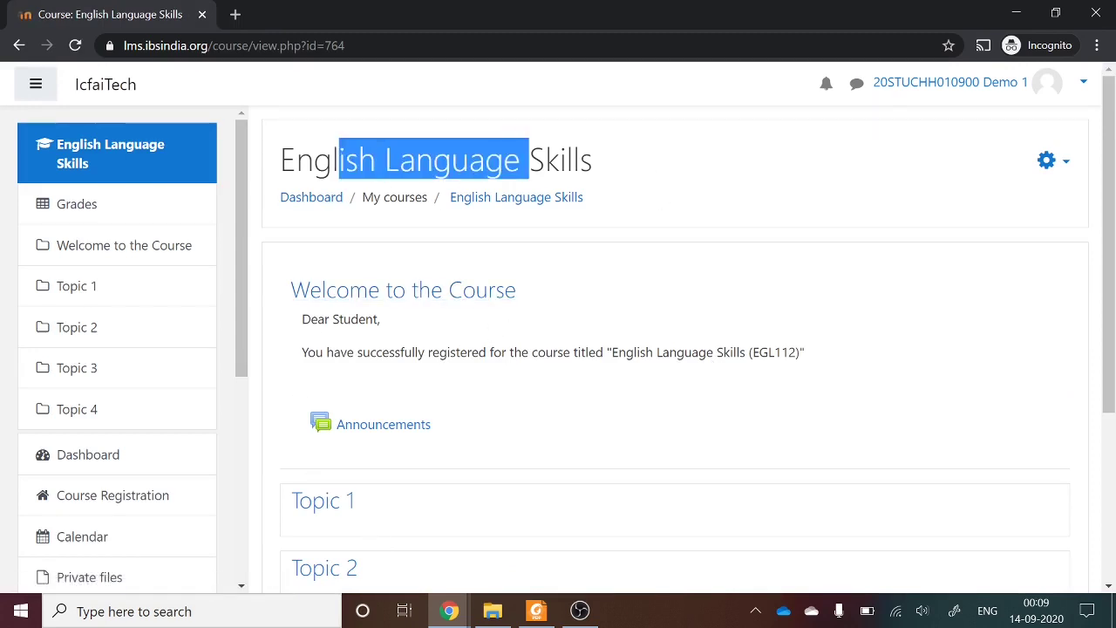
{"action": "left_click", "coordinate": [530, 160]}
Step: Return to Course Registration and proceed to the first-semester course list
{"action": "scroll", "coordinate": [151, 363], "scroll_direction": "down", "scroll_amount": 2}
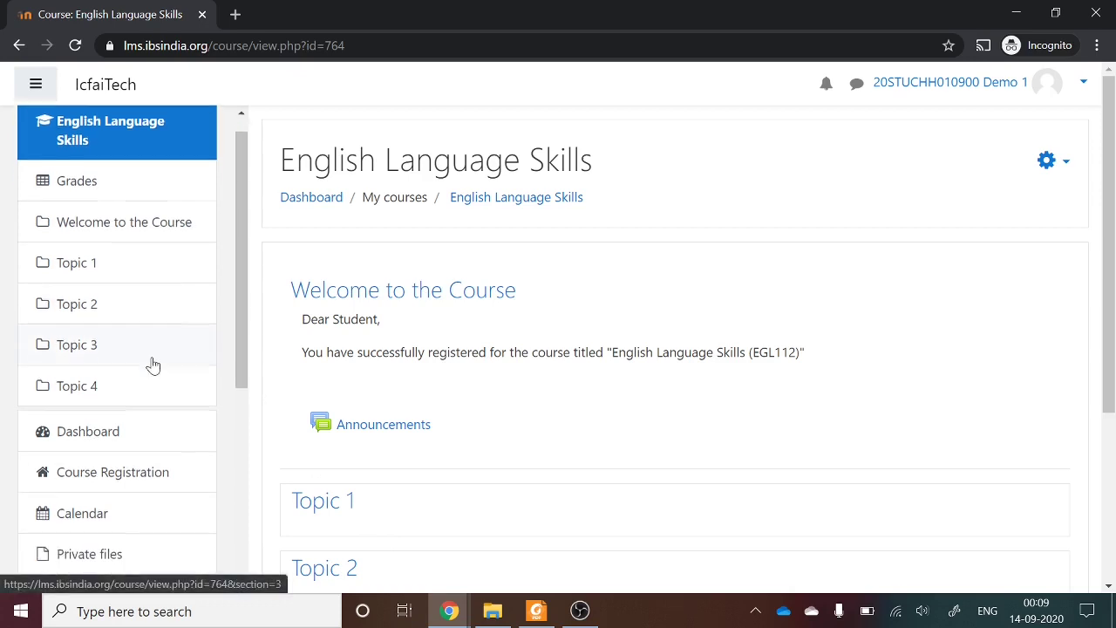
{"action": "left_click", "coordinate": [123, 427]}
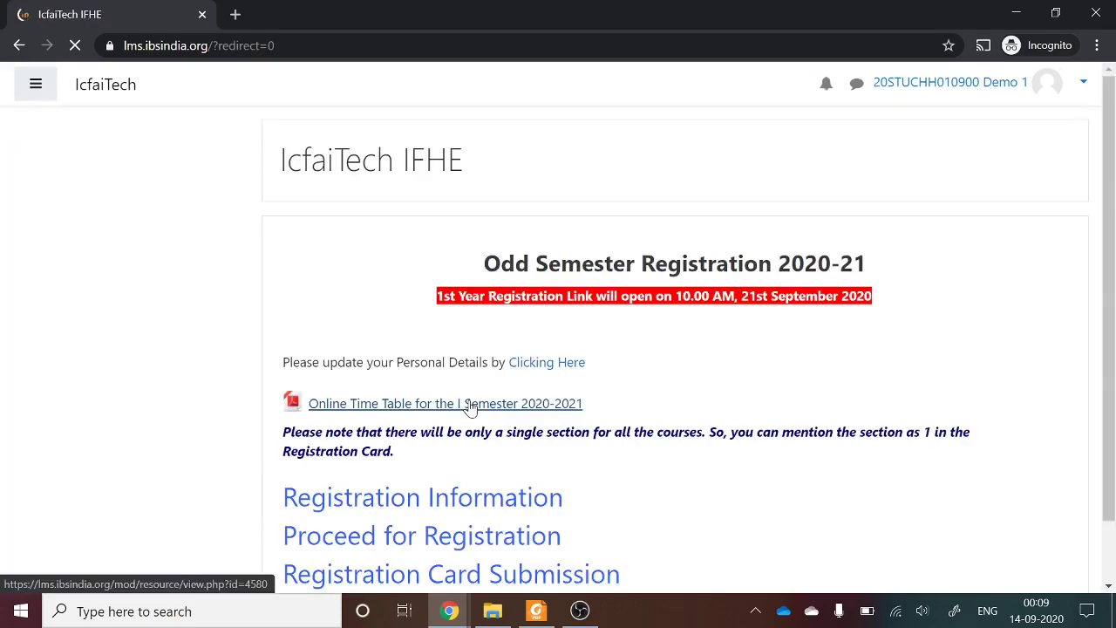
{"action": "scroll", "coordinate": [452, 414], "scroll_direction": "down", "scroll_amount": 2}
{"action": "left_click", "coordinate": [452, 413]}
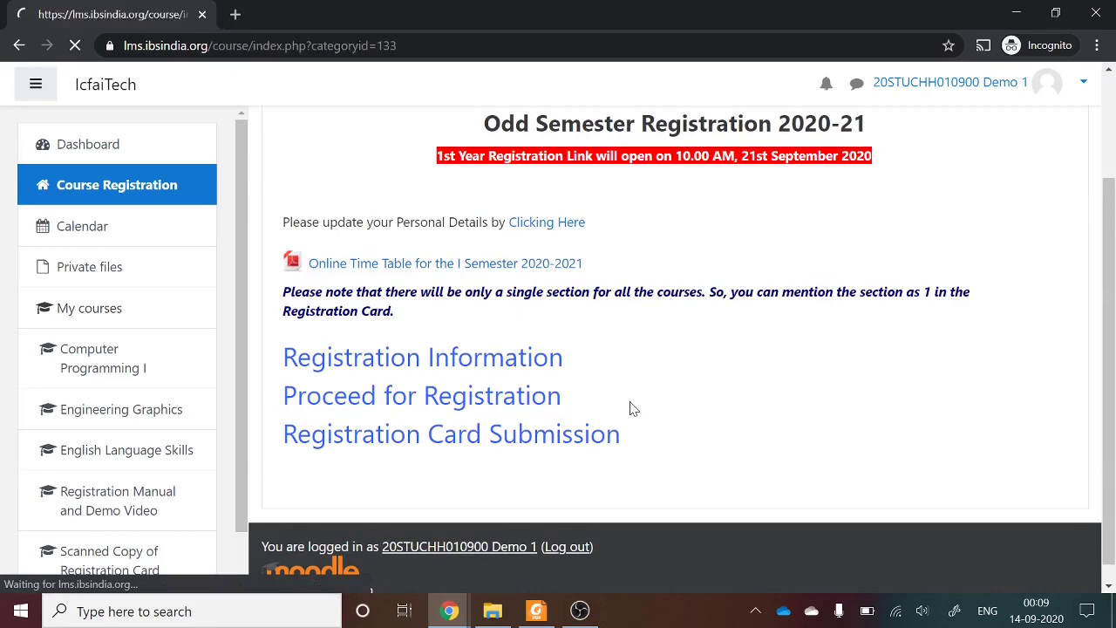
{"action": "scroll", "coordinate": [630, 406], "scroll_direction": "down", "scroll_amount": 5}
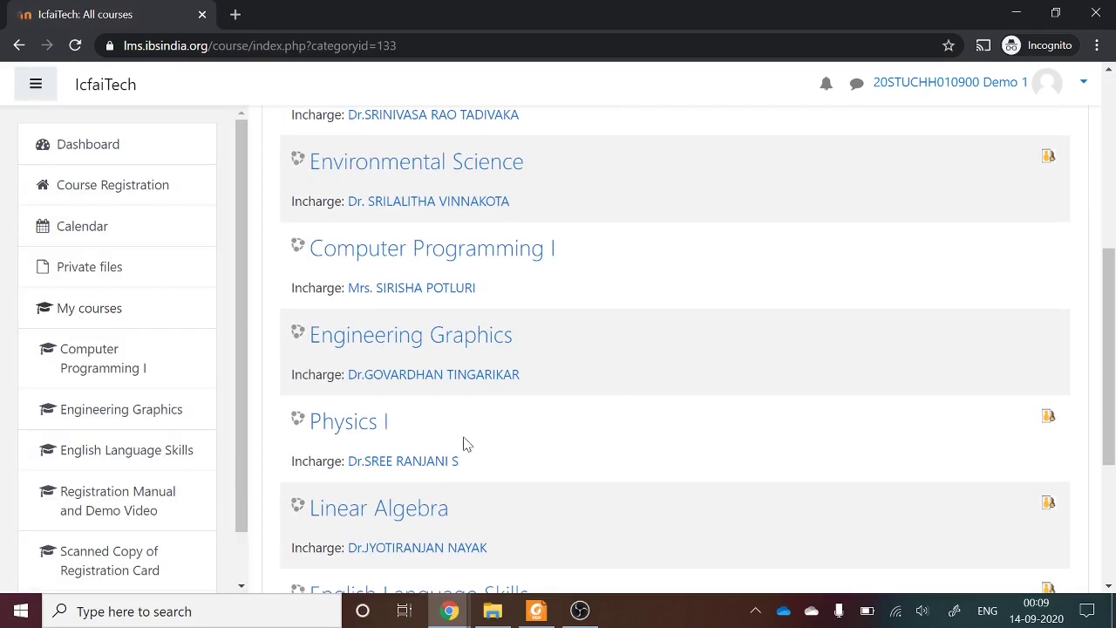
{"action": "scroll", "coordinate": [464, 444], "scroll_direction": "down", "scroll_amount": 1}
Step: Compare with the course-list PDF, then enrol in Linear Algebra (MATH113)
{"action": "left_click", "coordinate": [536, 610]}
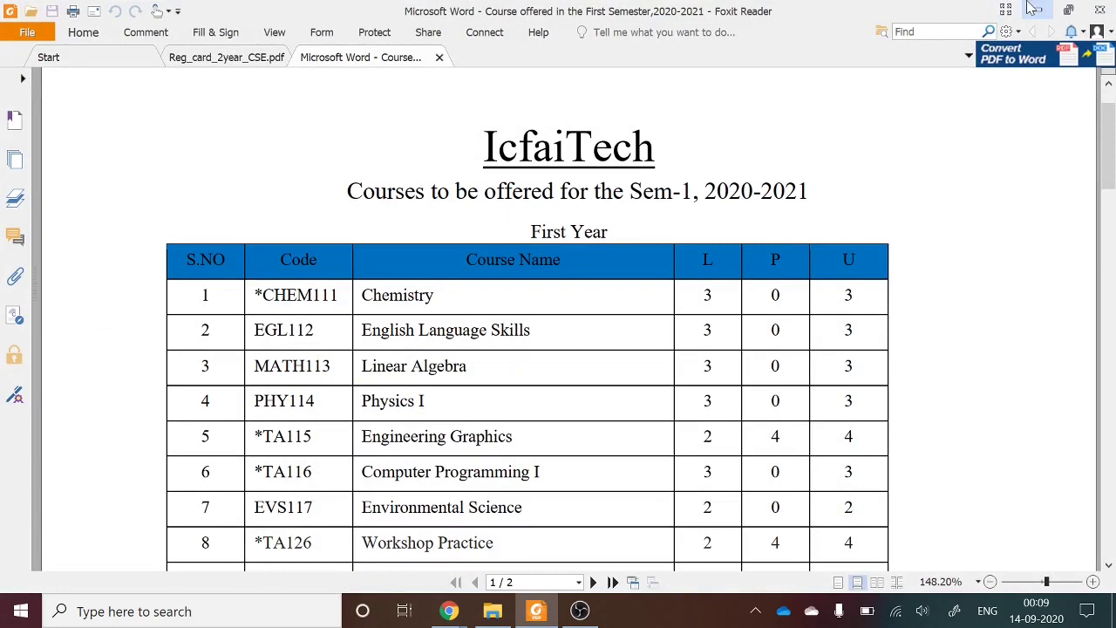
{"action": "key", "text": "alt+Tab"}
{"action": "scroll", "coordinate": [506, 411], "scroll_direction": "down", "scroll_amount": 1}
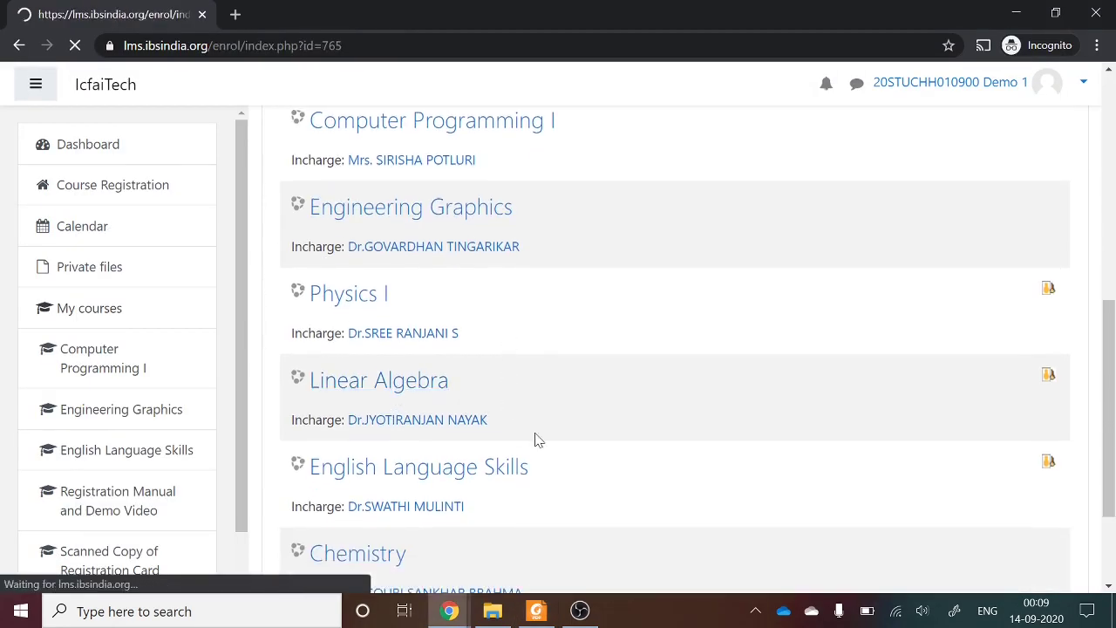
{"action": "scroll", "coordinate": [536, 440], "scroll_direction": "down", "scroll_amount": 1}
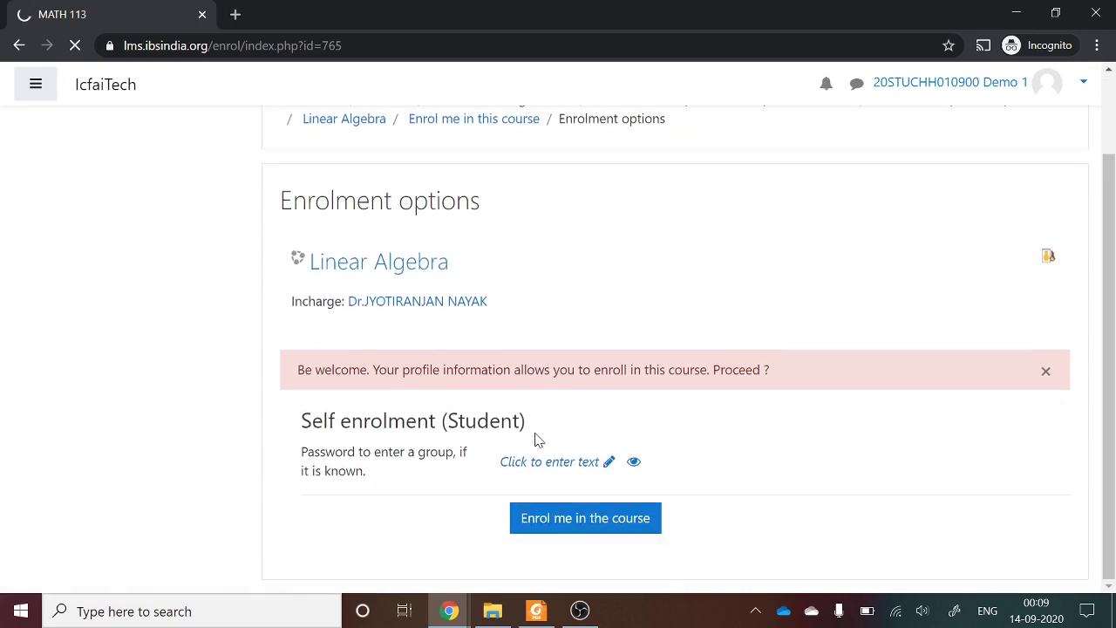
{"action": "left_click", "coordinate": [554, 516]}
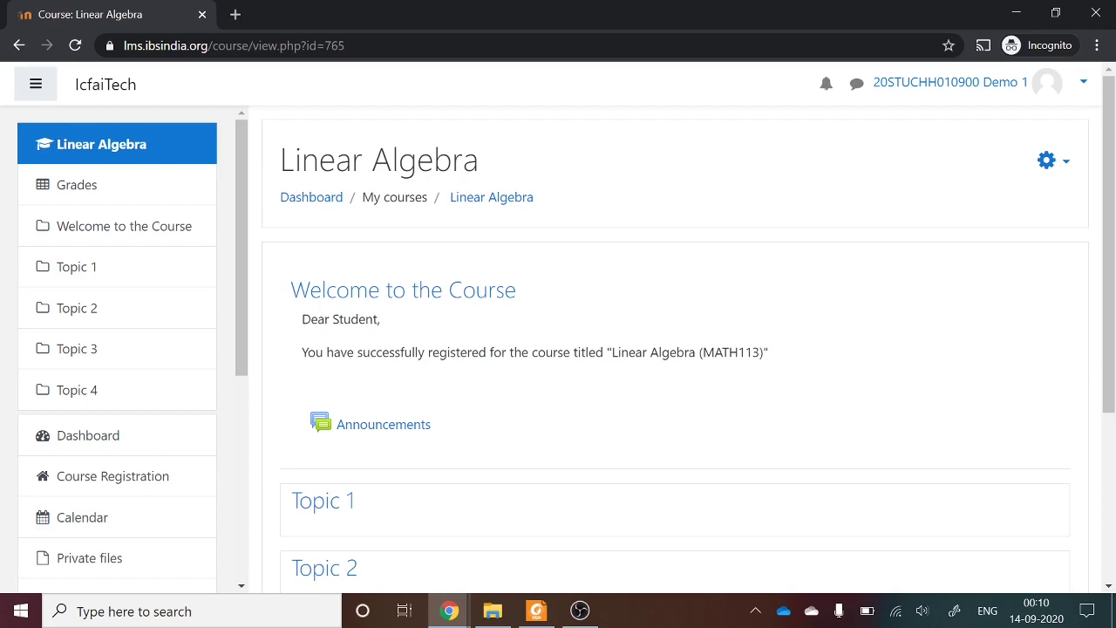
{"action": "scroll", "coordinate": [144, 409], "scroll_direction": "down", "scroll_amount": 1}
Step: Reopen the first-semester course list from Course Registration and compare it with the PDF
{"action": "left_click", "coordinate": [116, 394]}
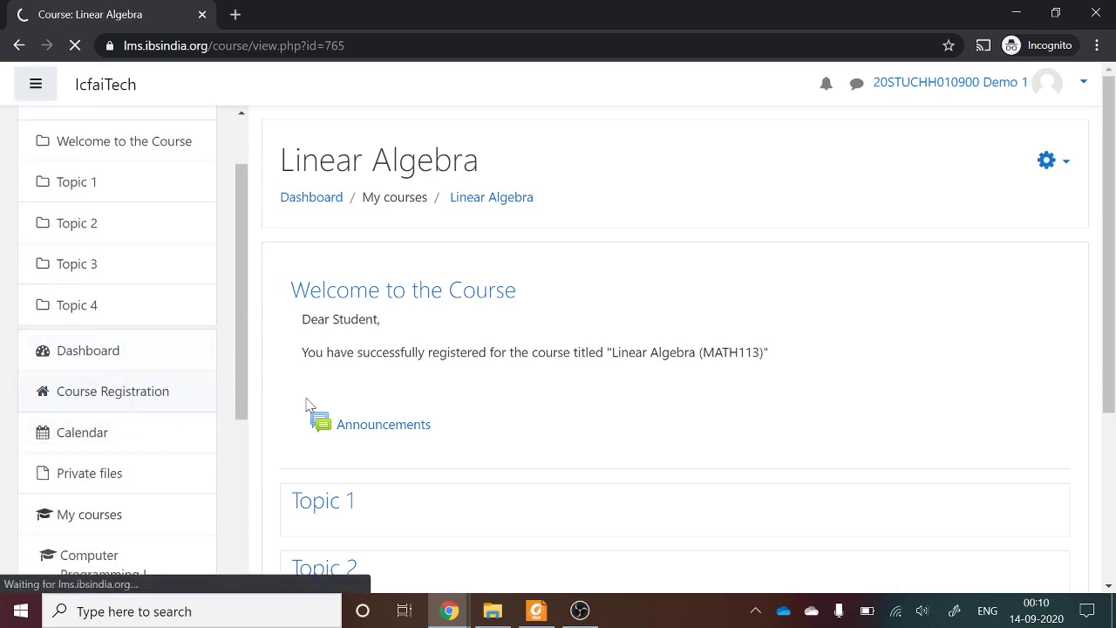
{"action": "scroll", "coordinate": [436, 397], "scroll_direction": "down", "scroll_amount": 2}
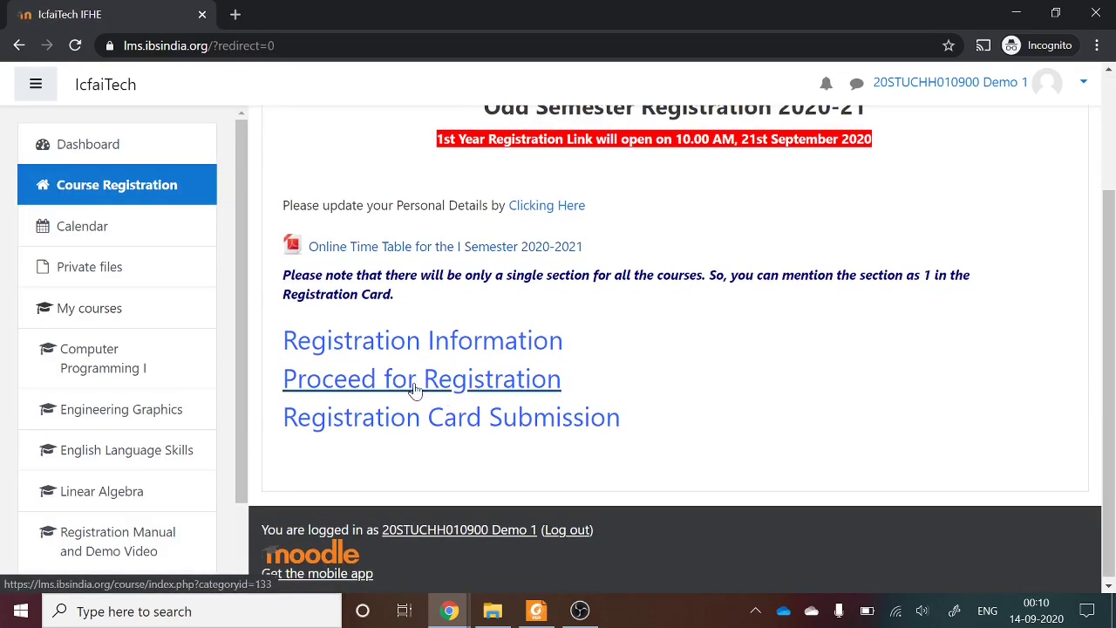
{"action": "left_click", "coordinate": [415, 381]}
{"action": "scroll", "coordinate": [566, 442], "scroll_direction": "down", "scroll_amount": 2}
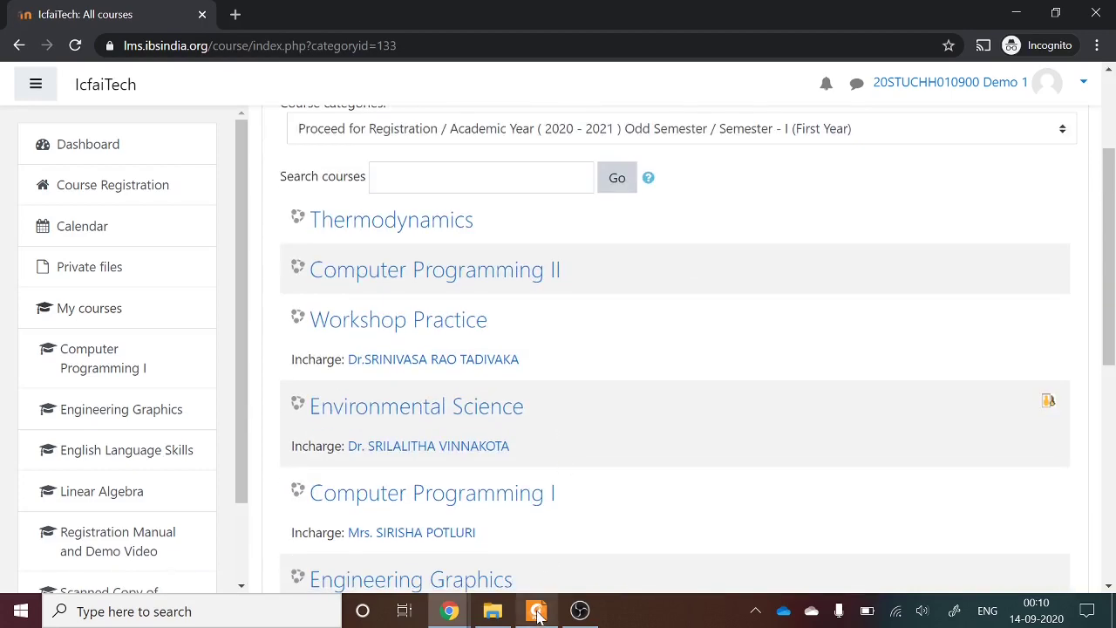
{"action": "left_click", "coordinate": [537, 612]}
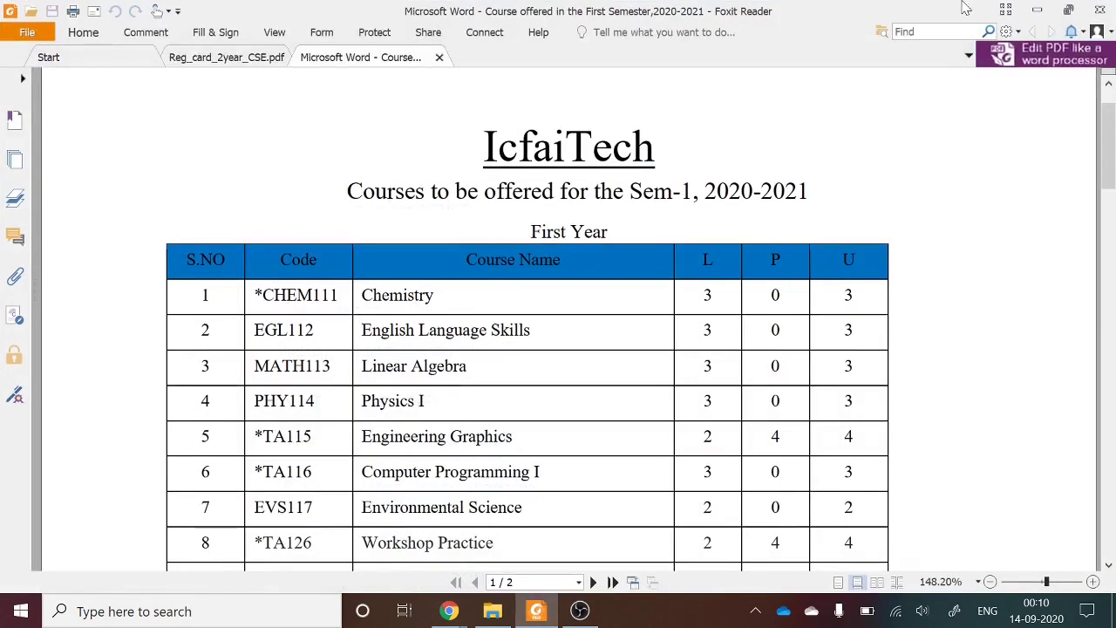
{"action": "left_click", "coordinate": [1036, 9]}
{"action": "scroll", "coordinate": [478, 435], "scroll_direction": "down", "scroll_amount": 2}
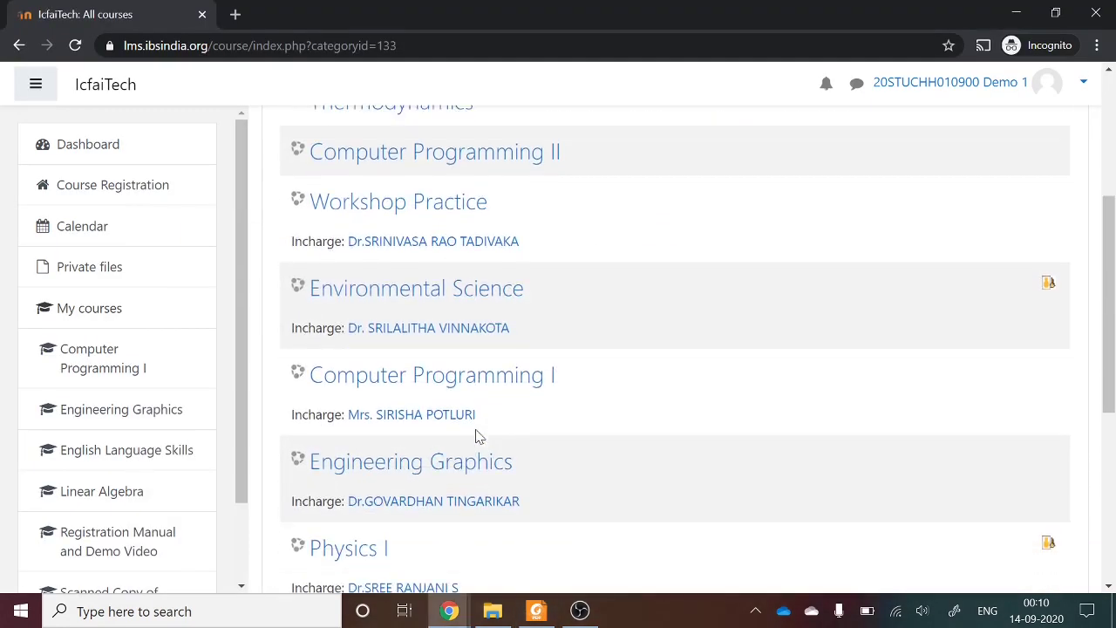
{"action": "scroll", "coordinate": [478, 436], "scroll_direction": "down", "scroll_amount": 2}
Step: Enrol in Physics I (PHY114) and confirm its course page
{"action": "left_click", "coordinate": [363, 367]}
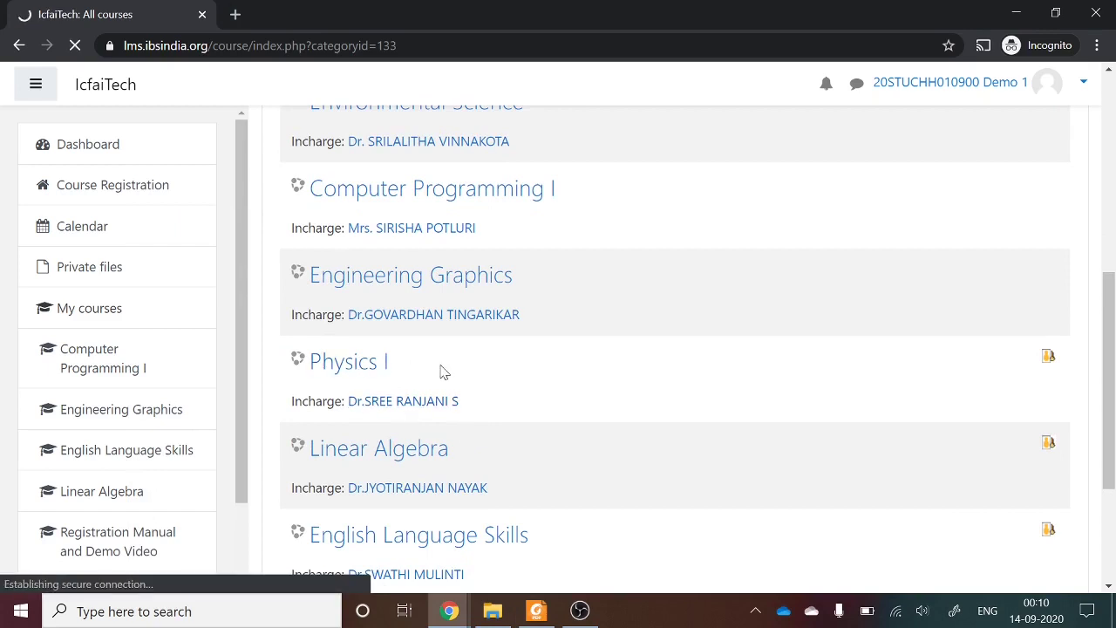
{"action": "scroll", "coordinate": [583, 419], "scroll_direction": "down", "scroll_amount": 2}
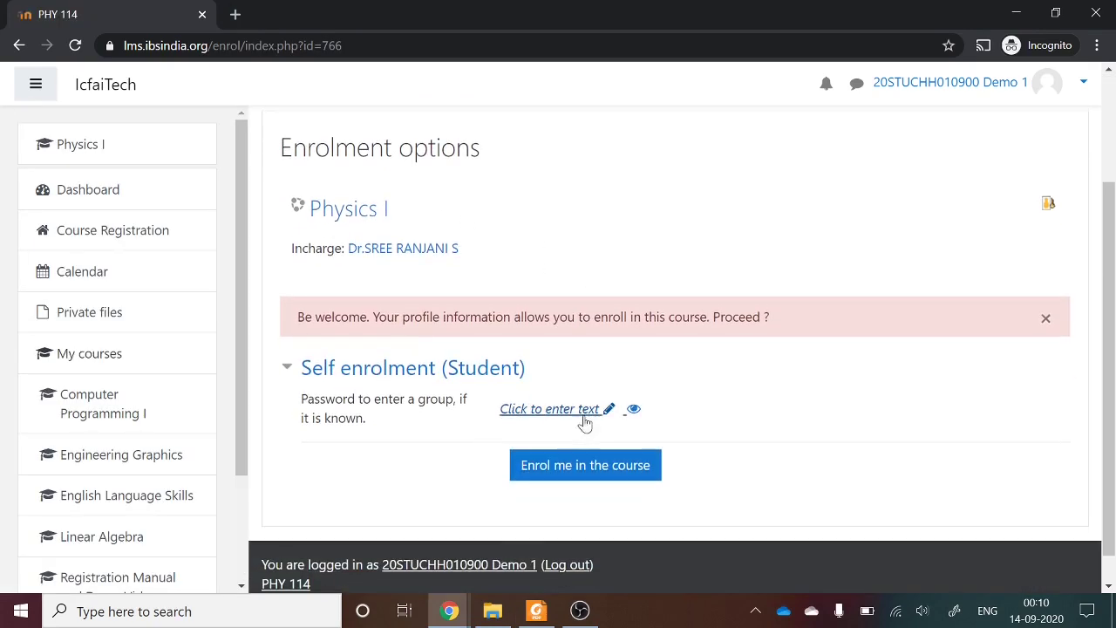
{"action": "left_click", "coordinate": [554, 480]}
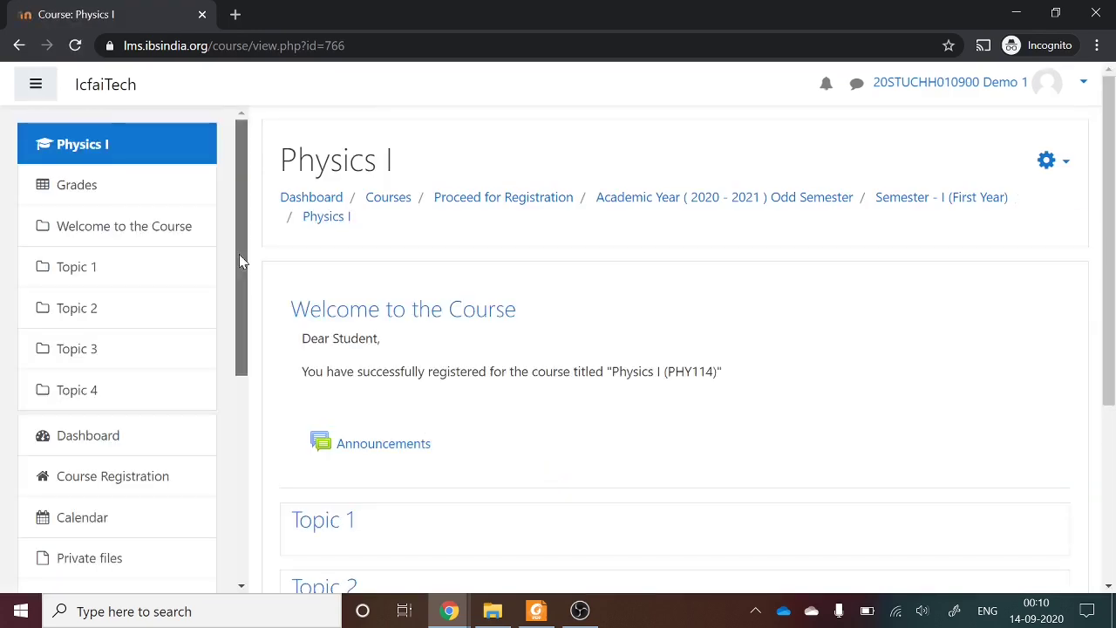
{"action": "left_click_drag", "start_coordinate": [239, 254], "coordinate": [249, 406]}
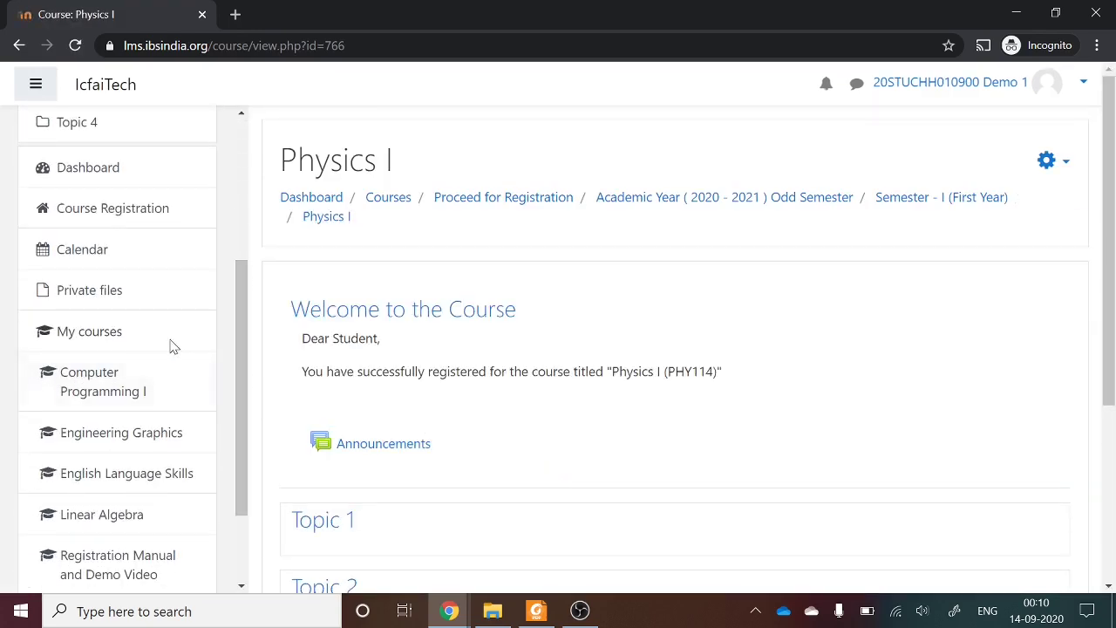
{"action": "left_click", "coordinate": [132, 221]}
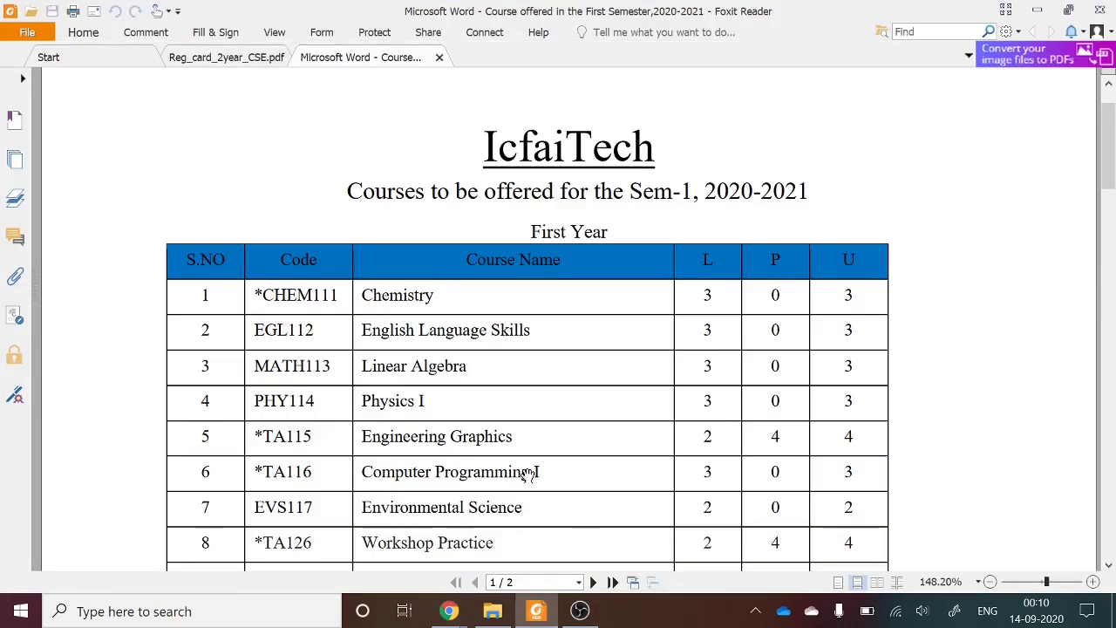
Step: Leave the Foxit PDF and open the first-semester course registration list
{"action": "scroll", "coordinate": [529, 473], "scroll_direction": "down", "scroll_amount": 2}
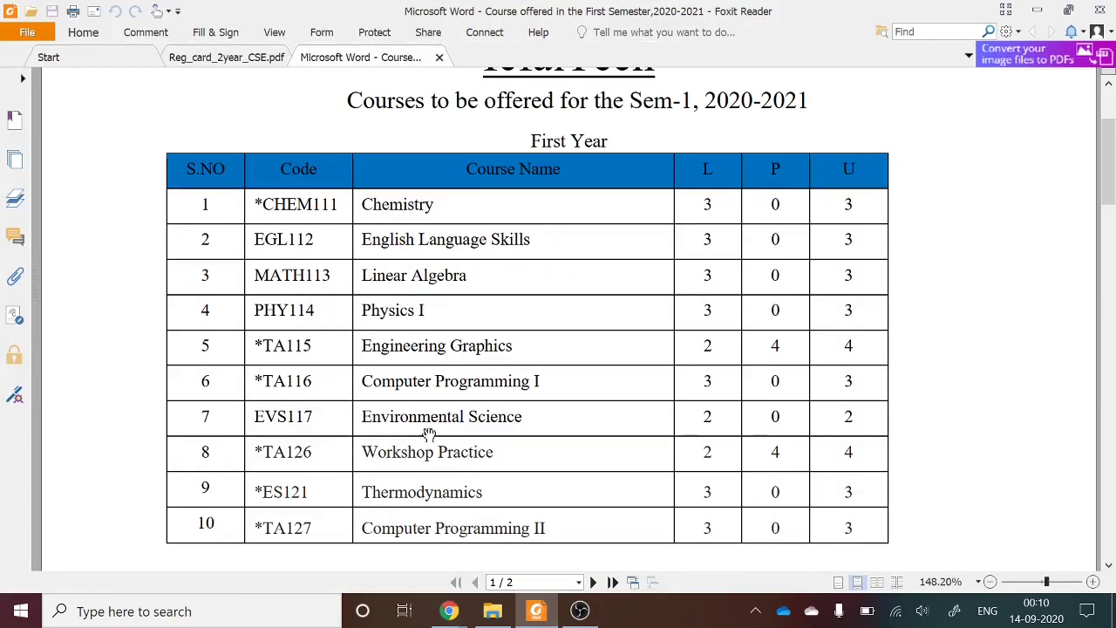
{"action": "left_click", "coordinate": [1037, 9]}
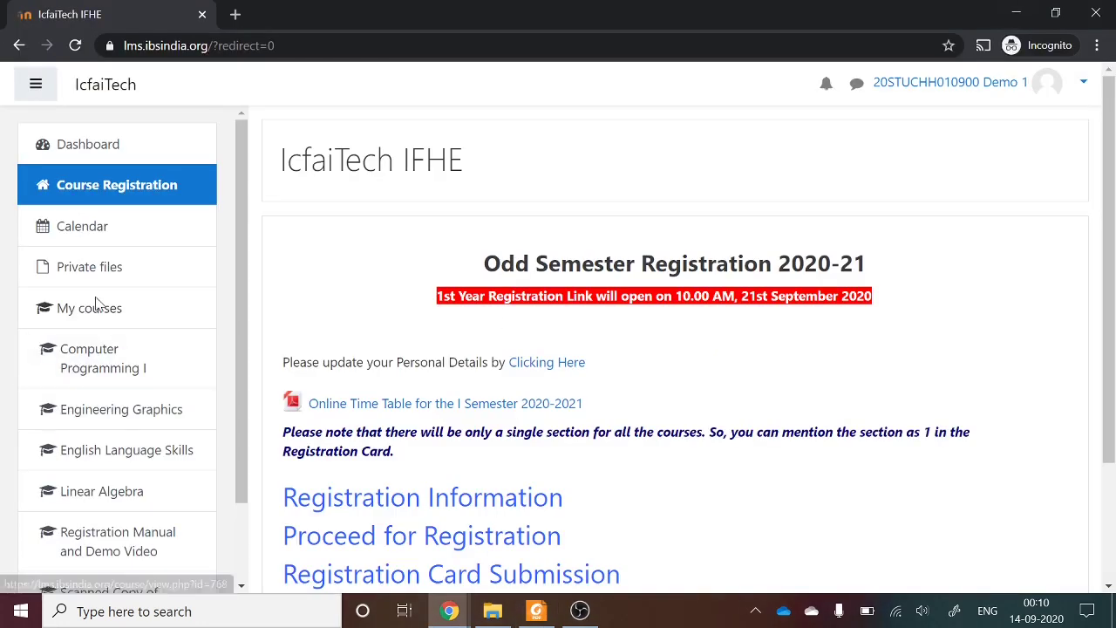
{"action": "scroll", "coordinate": [340, 331], "scroll_direction": "down", "scroll_amount": 3}
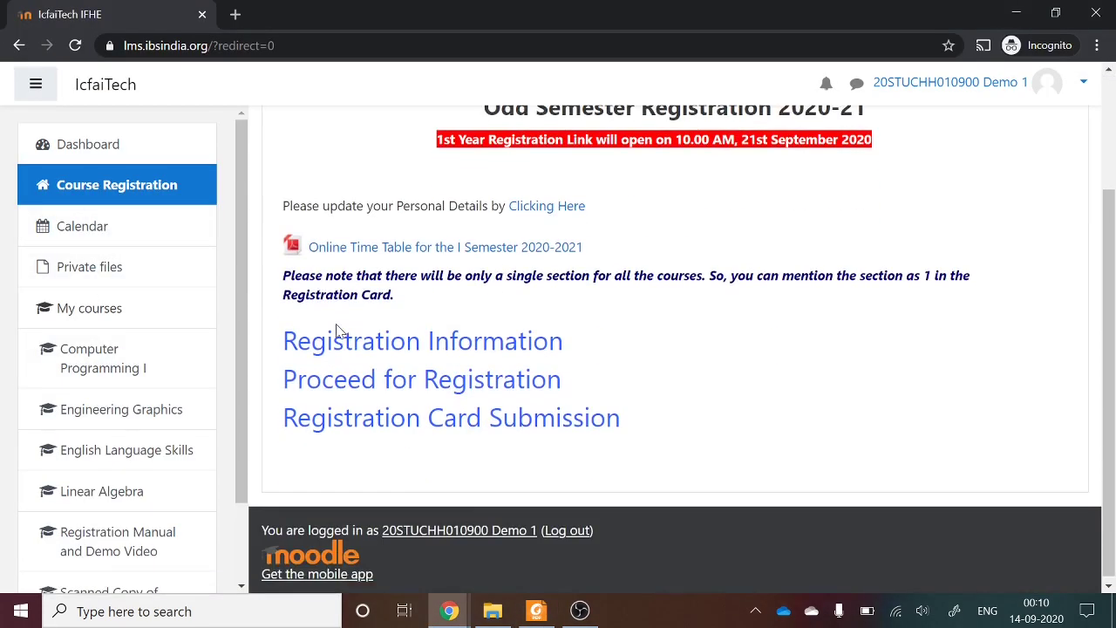
{"action": "left_click", "coordinate": [375, 377]}
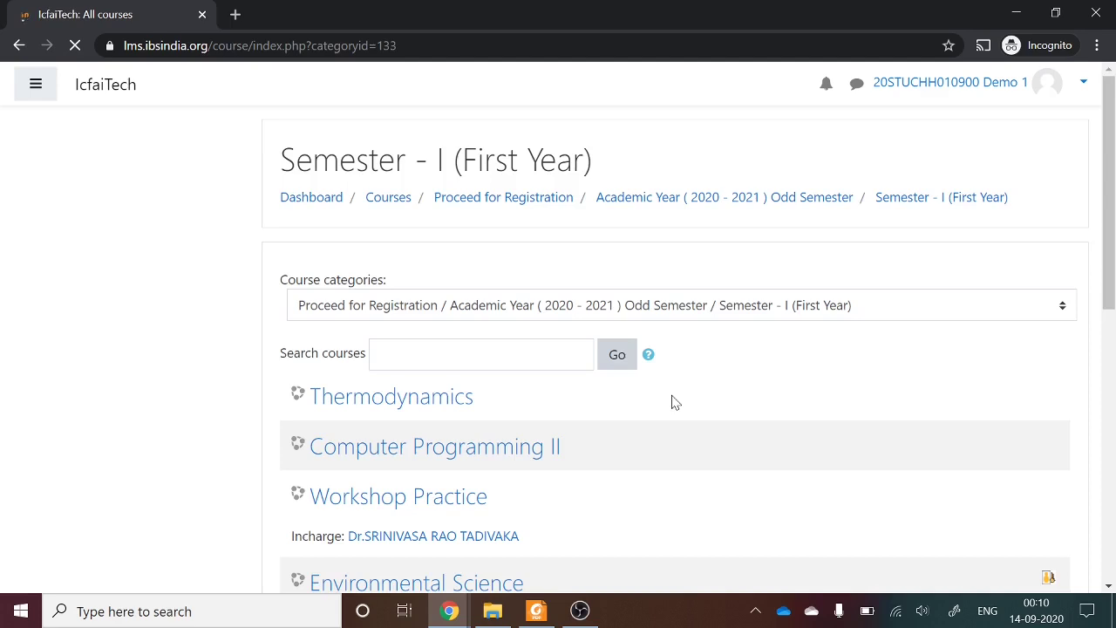
Step: Enrol in Environmental Science from the first-semester course list
{"action": "scroll", "coordinate": [673, 402], "scroll_direction": "down", "scroll_amount": 7}
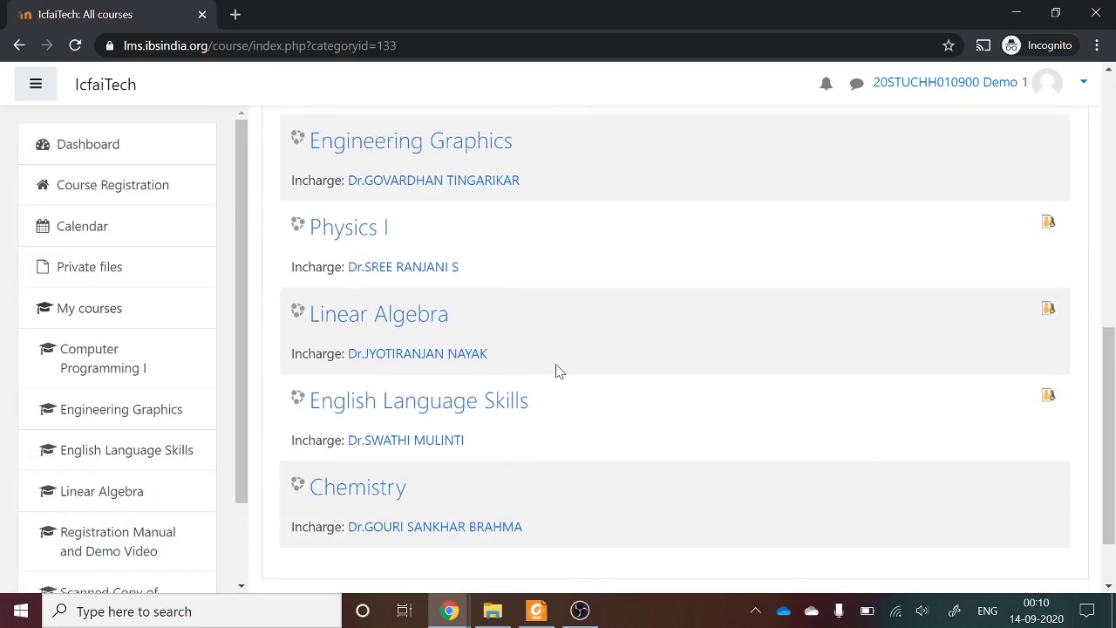
{"action": "scroll", "coordinate": [559, 370], "scroll_direction": "up", "scroll_amount": 3}
{"action": "left_click", "coordinate": [494, 312]}
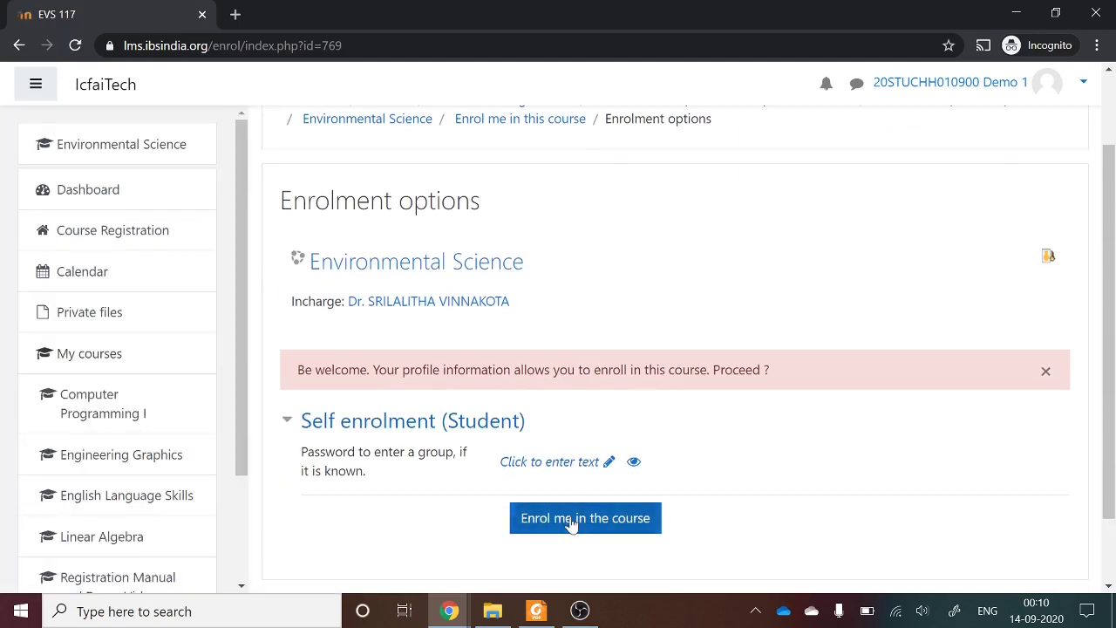
{"action": "left_click", "coordinate": [571, 523]}
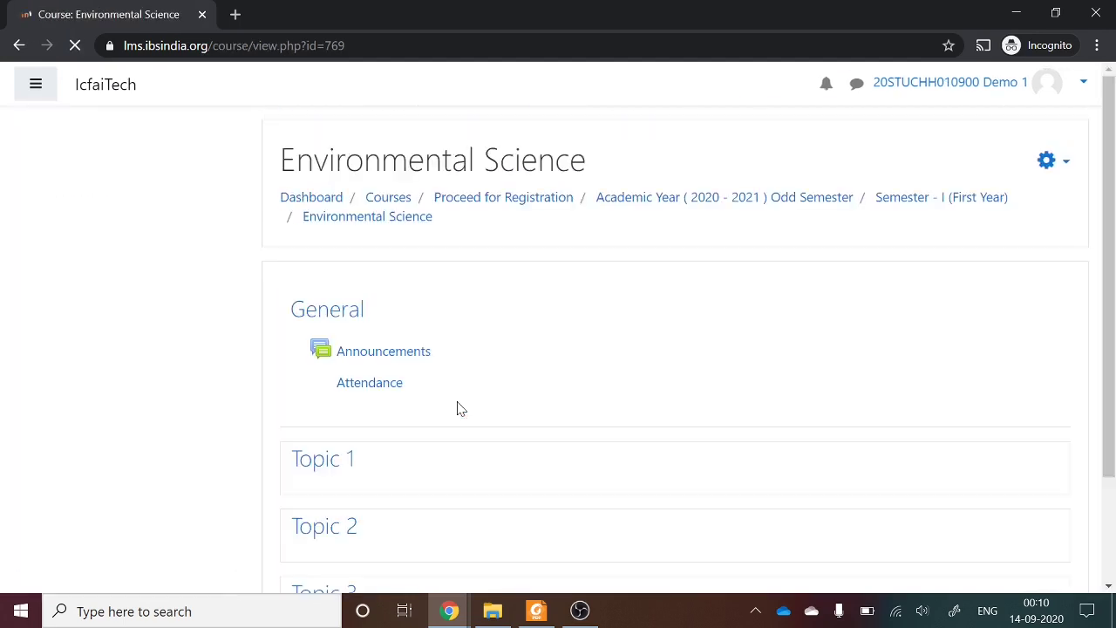
Step: Check My courses in the left drawer, then return to the Dashboard showing Environmental Science
{"action": "scroll", "coordinate": [610, 336], "scroll_direction": "down", "scroll_amount": 2}
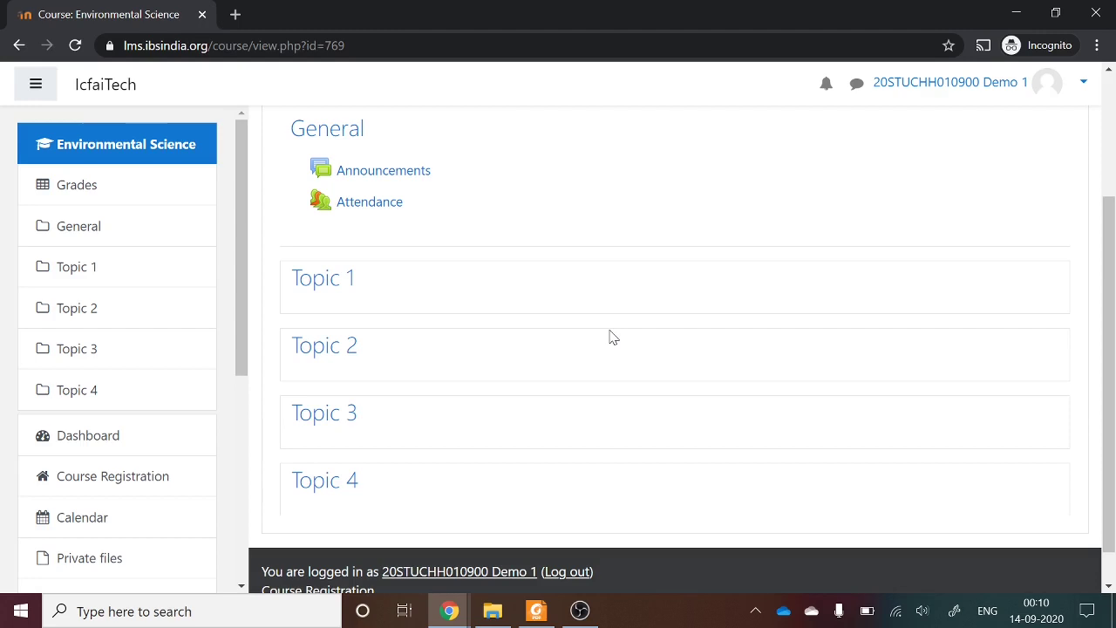
{"action": "left_click_drag", "start_coordinate": [241, 206], "coordinate": [244, 399]}
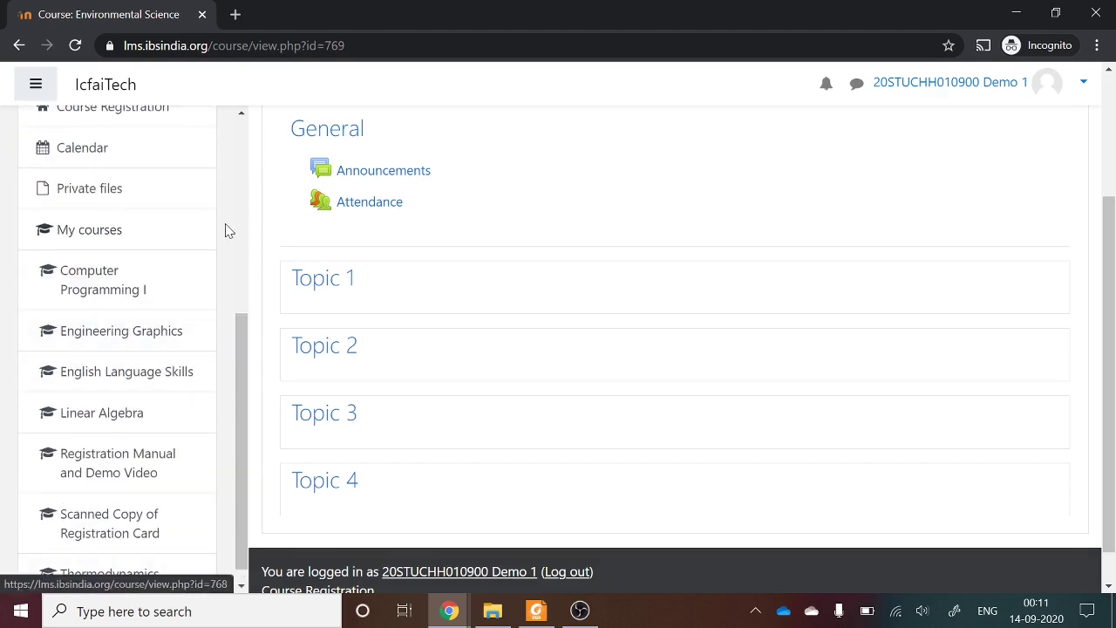
{"action": "scroll", "coordinate": [217, 218], "scroll_direction": "up", "scroll_amount": 4}
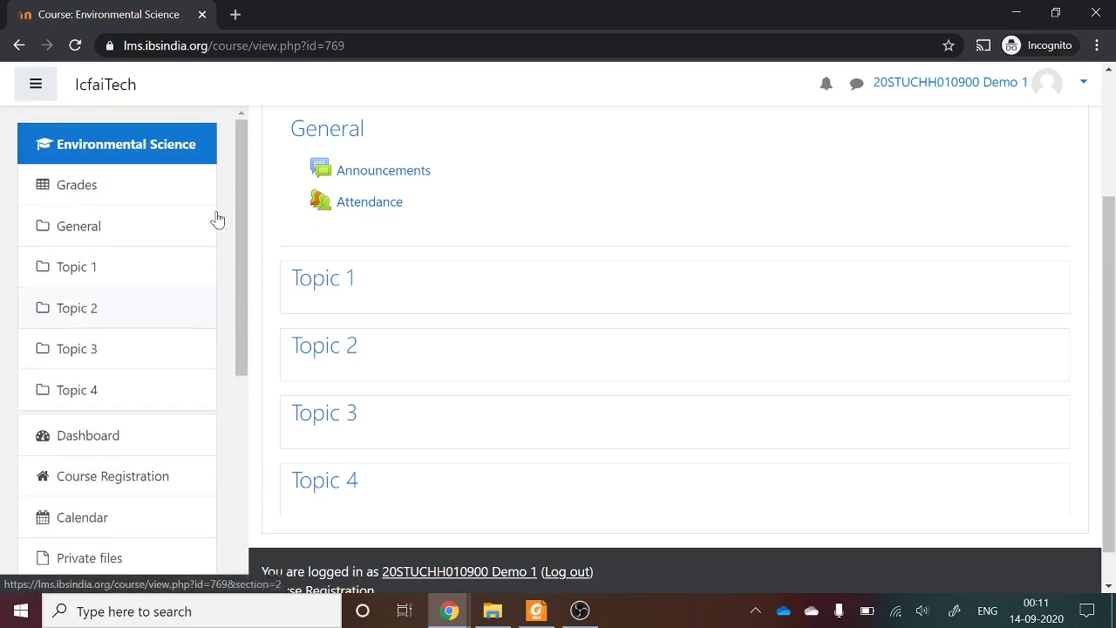
{"action": "left_click", "coordinate": [105, 84]}
{"action": "left_click", "coordinate": [182, 188]}
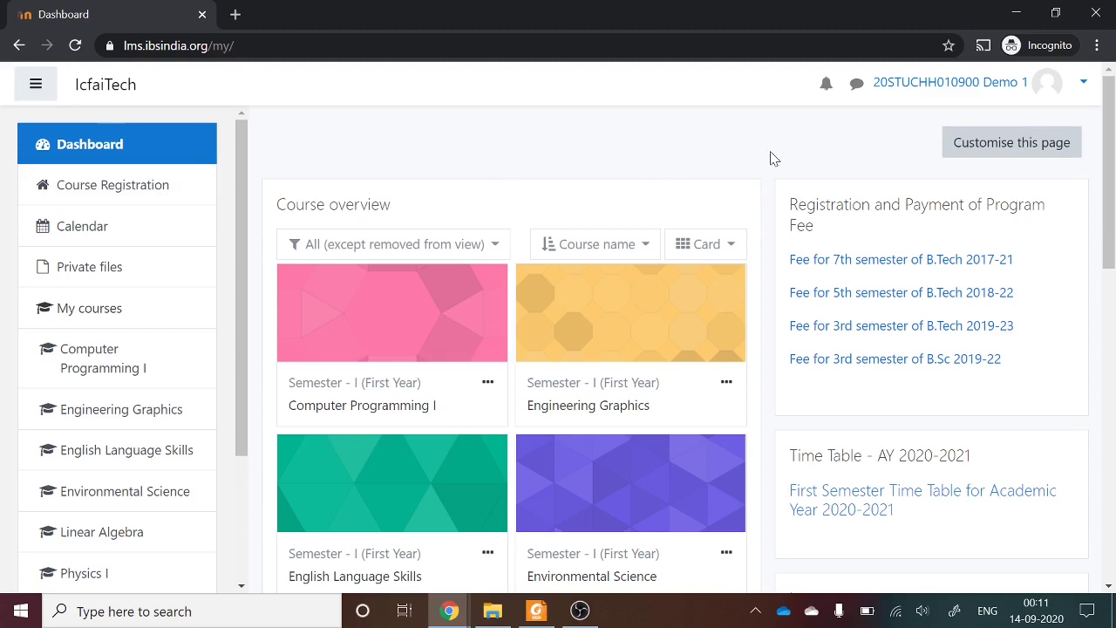
Step: Show profile Course details: Environmental Science, Linear Algebra, Physics I, Thermodynamics
{"action": "left_click", "coordinate": [1044, 85]}
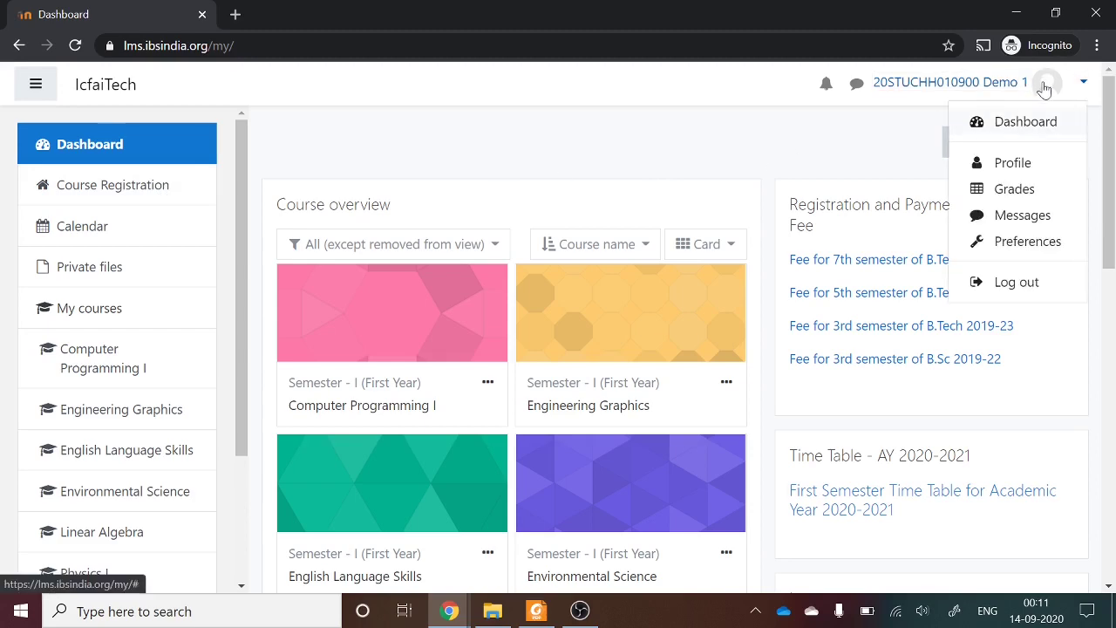
{"action": "left_click", "coordinate": [1002, 162]}
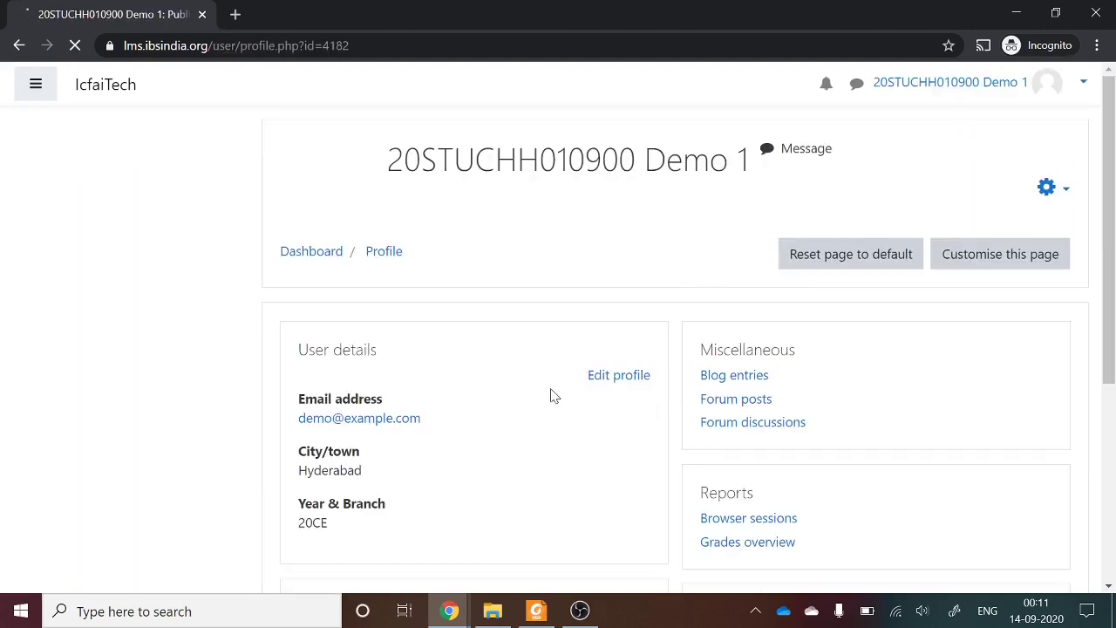
{"action": "scroll", "coordinate": [550, 394], "scroll_direction": "down", "scroll_amount": 5}
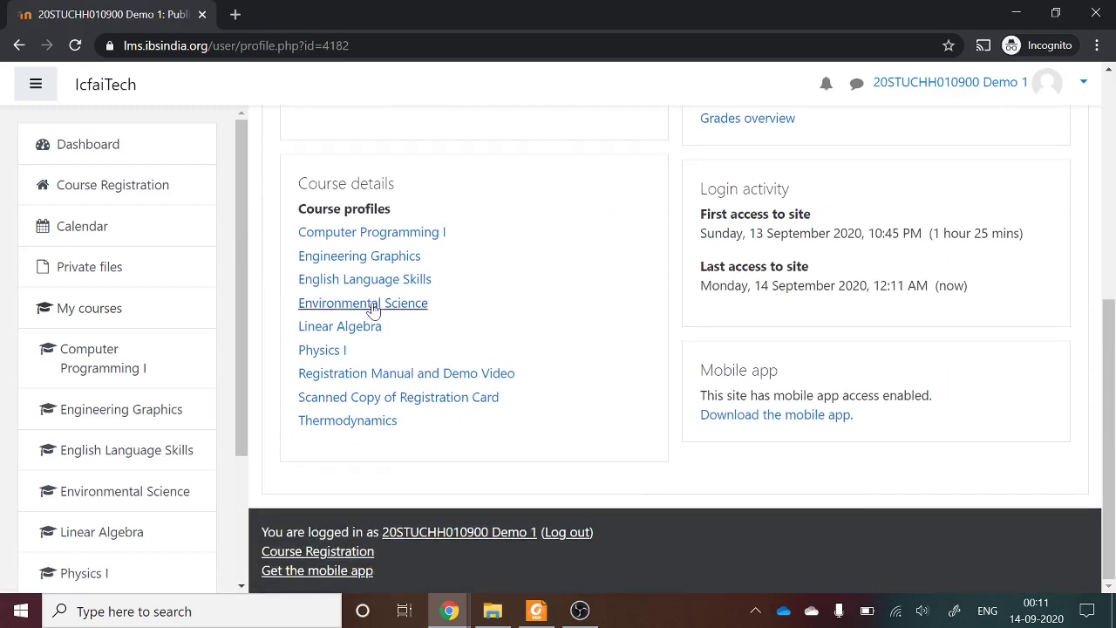